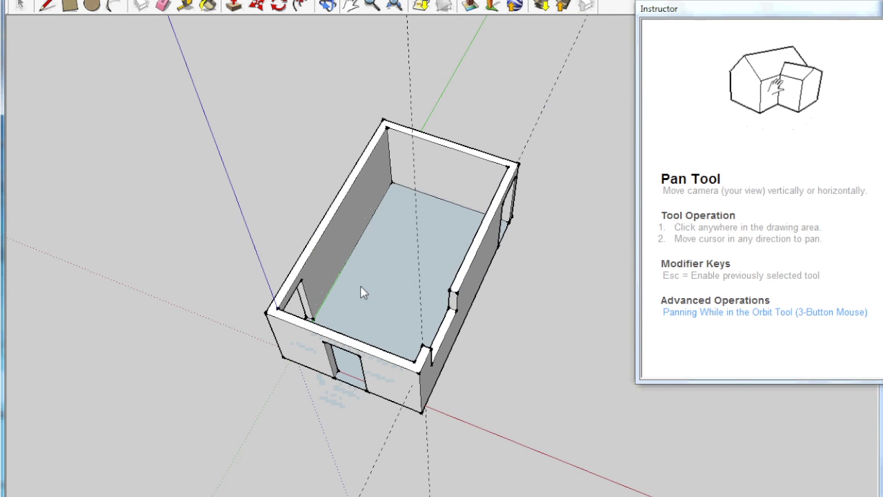
# Step: Orbit and pan around the finished room model, ending on a top-down front view
pyautogui.moveTo(376, 269)
pyautogui.mouseDown(button='middle')
pyautogui.moveTo(499, 274)
pyautogui.moveTo(585, 224)
pyautogui.moveTo(349, 270)
pyautogui.moveTo(571, 290)
pyautogui.mouseUp(button='middle')
pyautogui.moveTo(449, 275); pyautogui.dragTo(493, 306, button='middle')
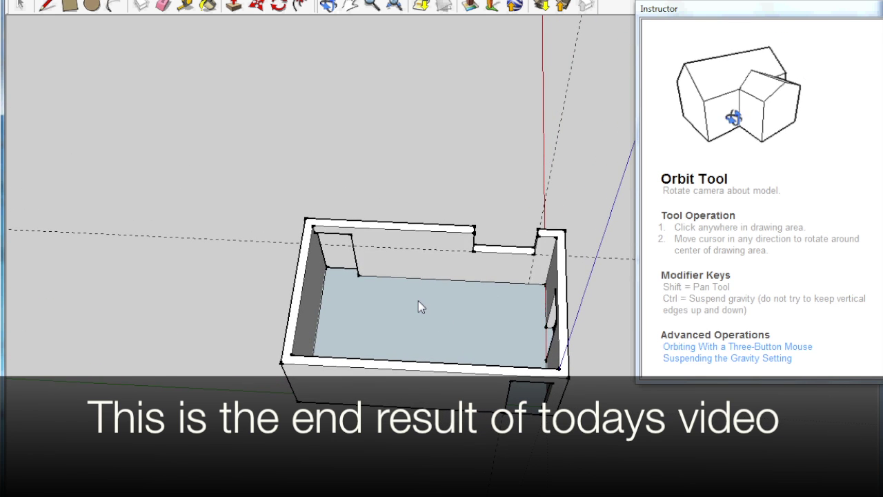
pyautogui.scroll(2, 419, 307)
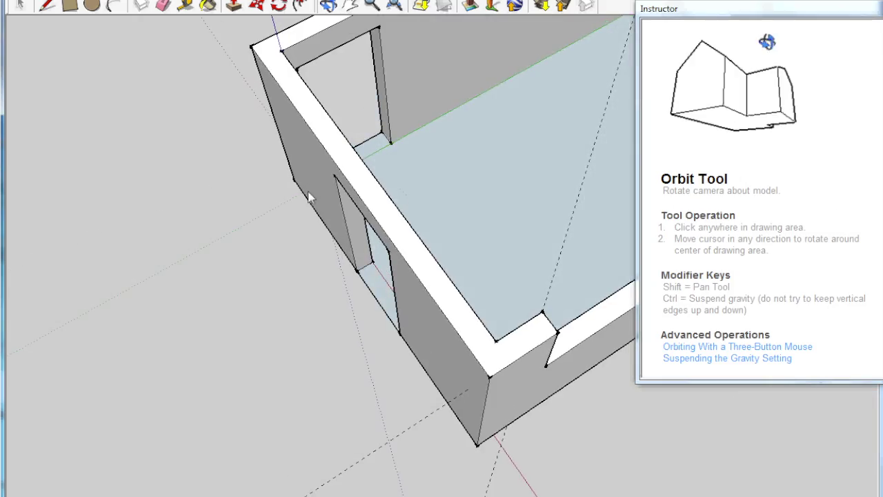
pyautogui.moveTo(310, 197)
pyautogui.mouseDown()
pyautogui.moveTo(466, 192)
pyautogui.moveTo(479, 175)
pyautogui.mouseUp()
pyautogui.scroll(-3, 473, 171)
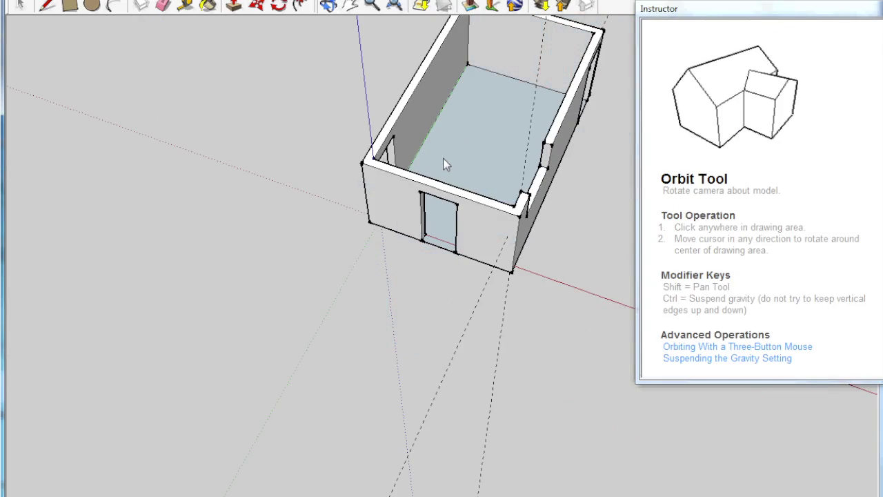
pyautogui.press('h')
pyautogui.moveTo(443, 158)
pyautogui.mouseDown(button='middle')
pyautogui.moveTo(345, 310)
pyautogui.moveTo(361, 292)
pyautogui.moveTo(529, 266)
pyautogui.moveTo(538, 235)
pyautogui.moveTo(450, 299)
pyautogui.moveTo(570, 290)
pyautogui.mouseUp(button='middle')
pyautogui.press('o')
pyautogui.moveTo(378, 259)
pyautogui.mouseDown(button='middle')
pyautogui.moveTo(488, 290)
pyautogui.moveTo(491, 299)
pyautogui.moveTo(469, 312)
pyautogui.moveTo(376, 287)
pyautogui.moveTo(444, 279)
pyautogui.mouseUp(button='middle')
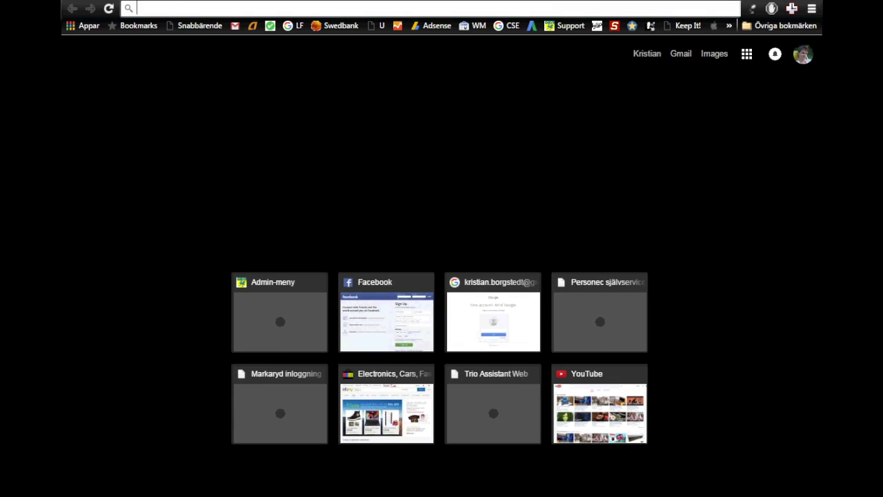
# Step: Go to jayscustomcreations.com and download SketchUp 8 US version from its SketchUp page
pyautogui.write('www.ja')
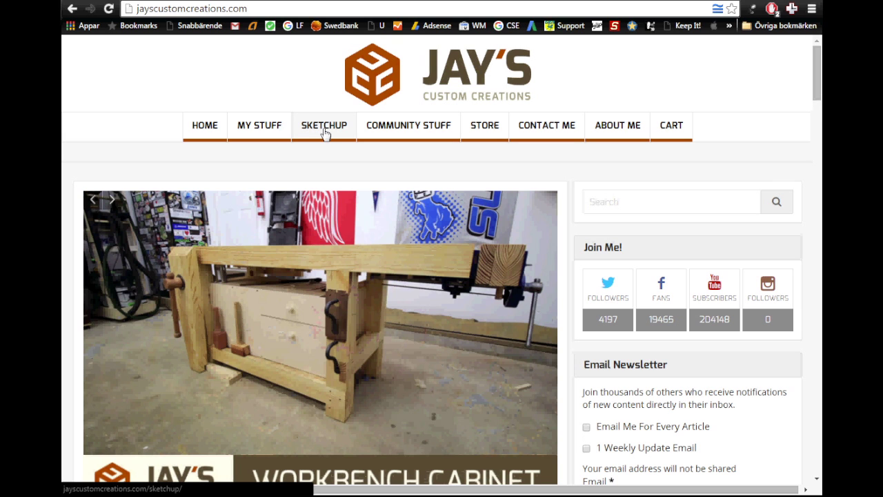
pyautogui.click(325, 125)
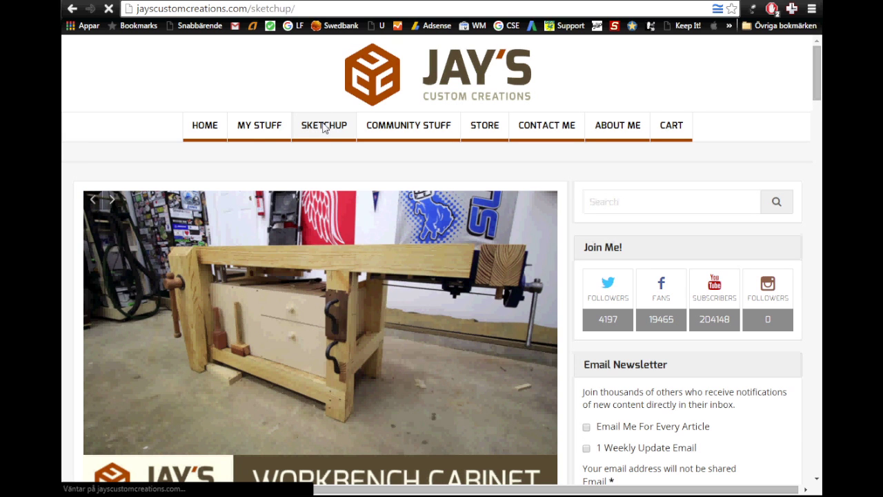
pyautogui.scroll(-2, 331, 207)
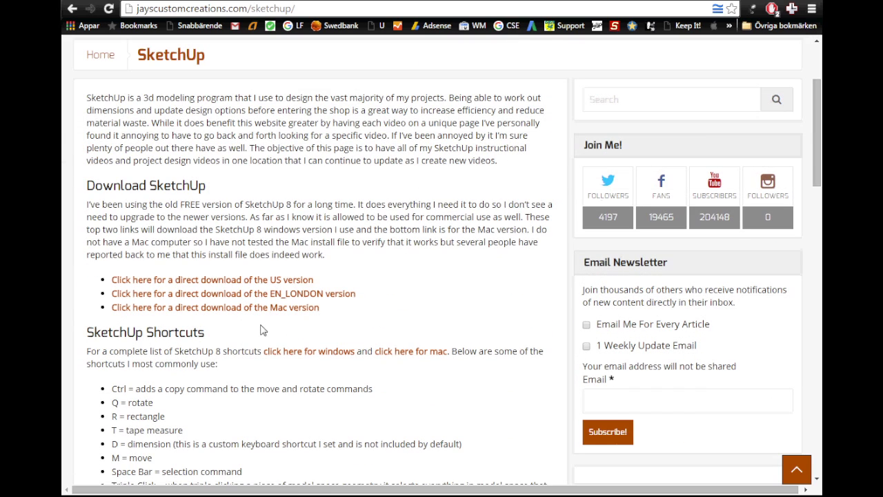
pyautogui.click(262, 283)
# Step: Highlight the words 'SketchUp 8' on the page, then scroll through the page
pyautogui.moveTo(292, 204); pyautogui.dragTo(245, 206)
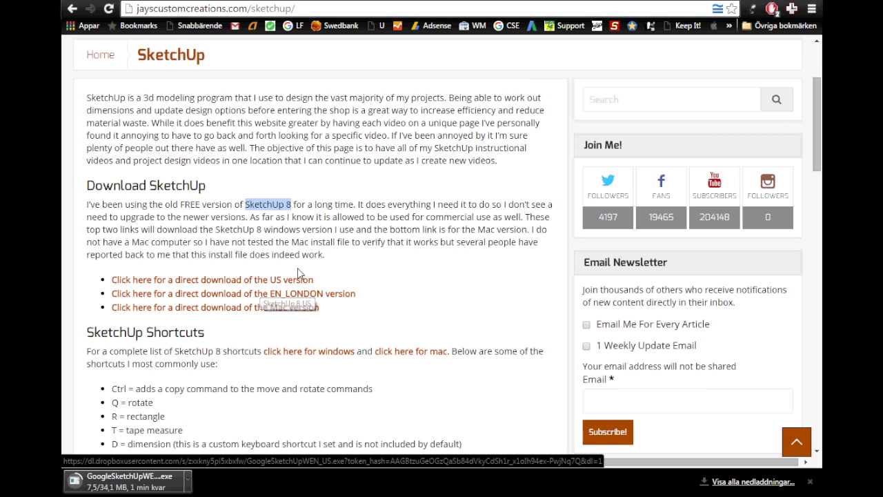
pyautogui.click(347, 274)
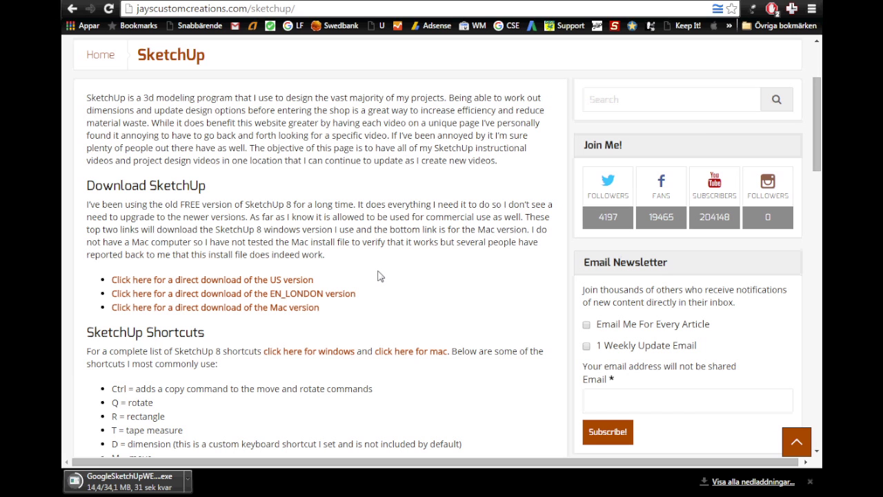
pyautogui.scroll(-1, 379, 276)
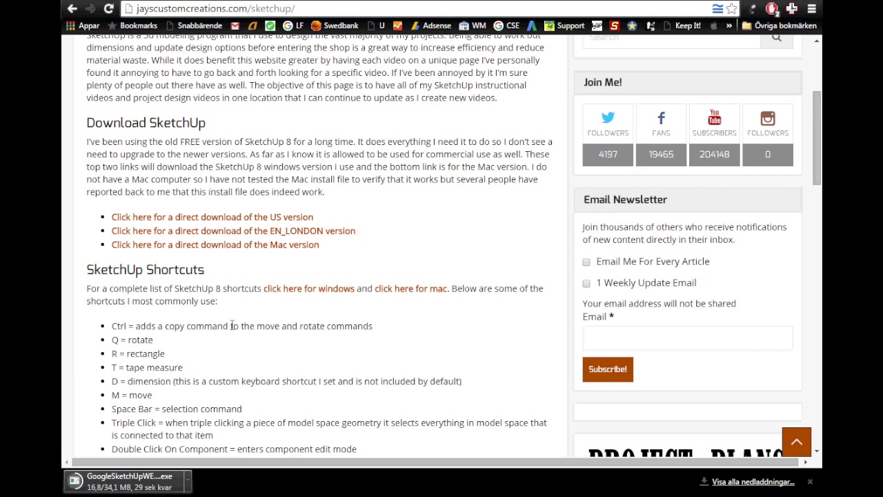
pyautogui.scroll(-1, 233, 342)
pyautogui.scroll(-1, 233, 341)
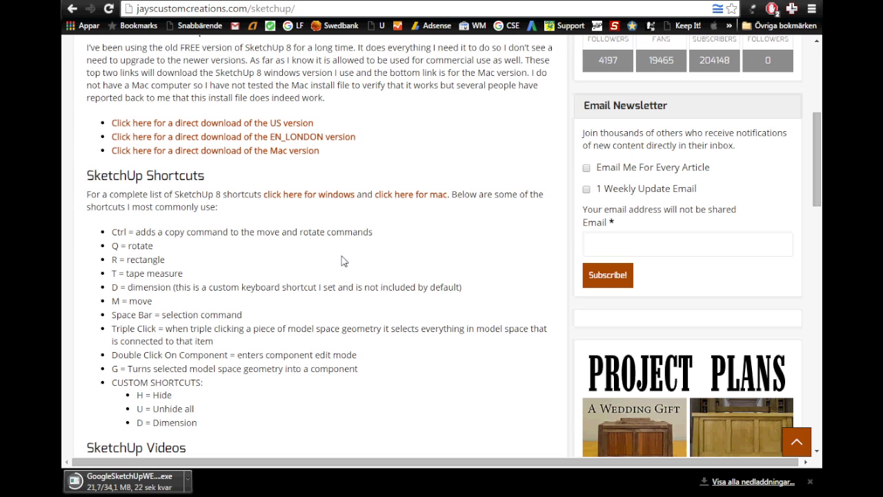
pyautogui.scroll(2, 452, 223)
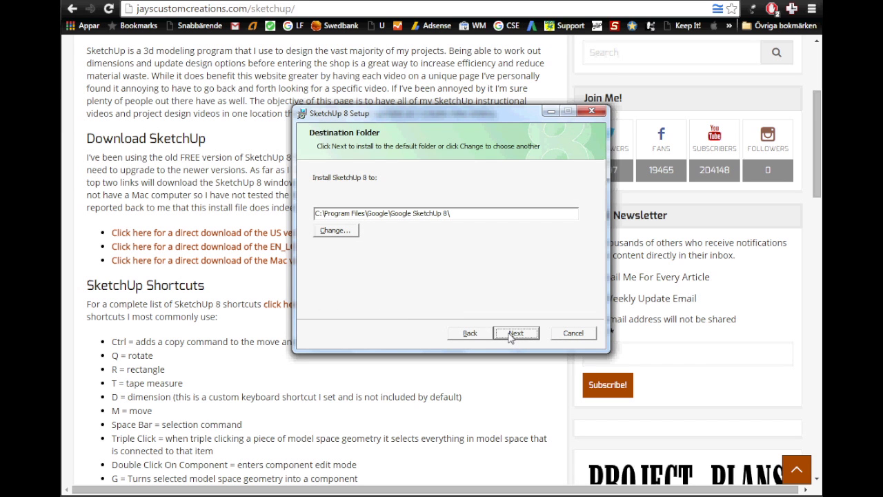
# Step: Install SketchUp 8 to the default folder and finish the setup wizard
pyautogui.click(512, 334)
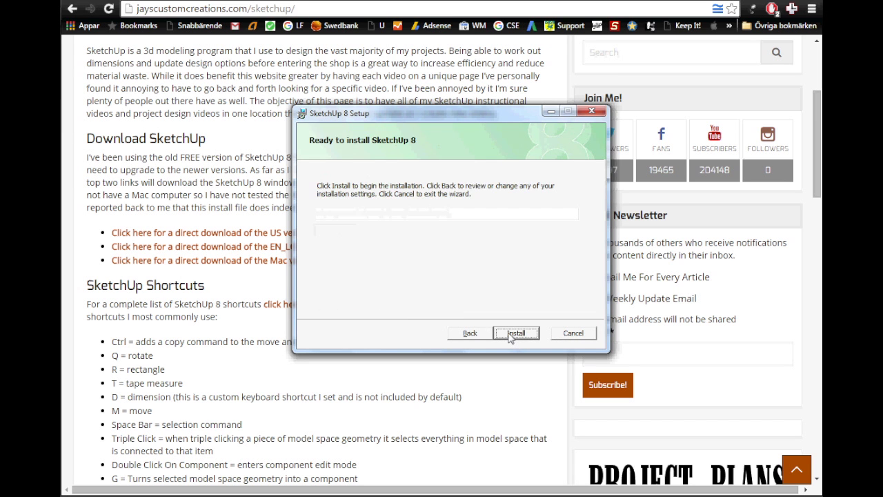
pyautogui.click(511, 334)
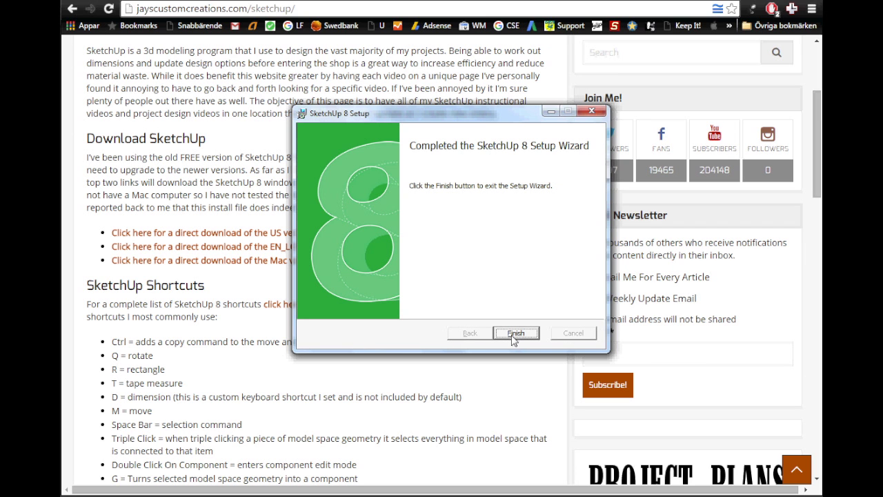
pyautogui.click(515, 334)
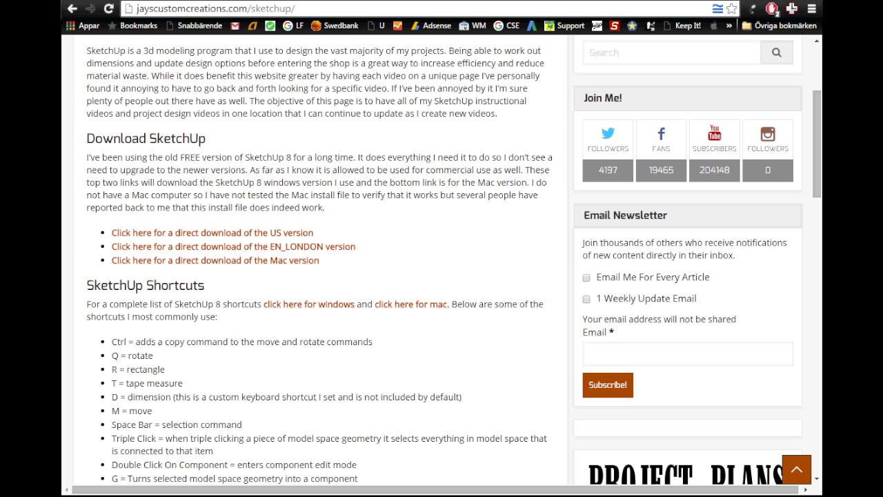
# Step: Launch SketchUp and start a new model from the Architectural Design - Millimeters template
pyautogui.press('super')
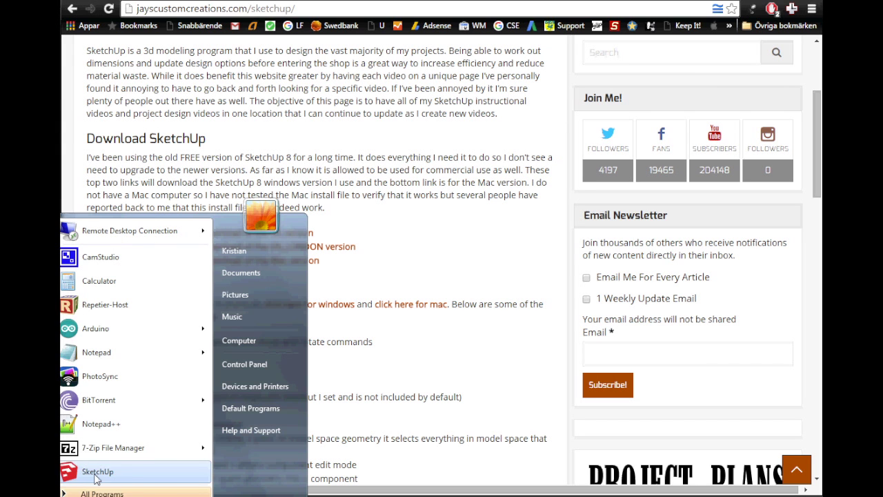
pyautogui.click(97, 473)
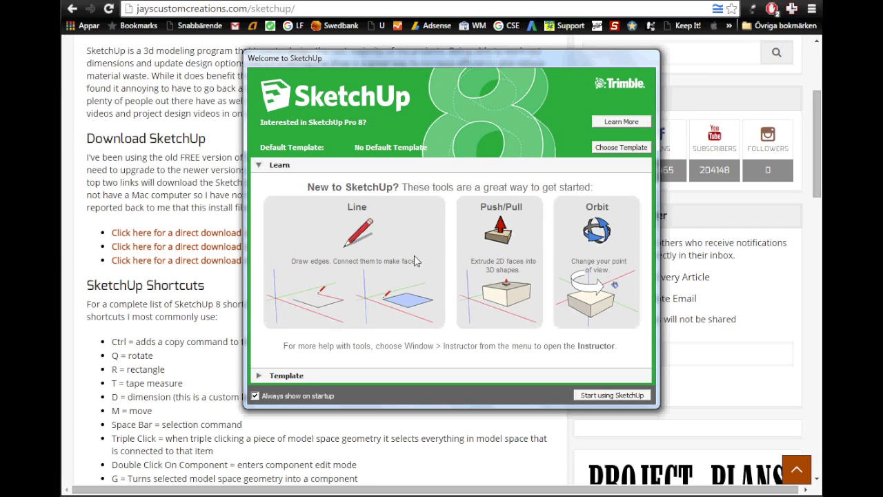
pyautogui.click(609, 151)
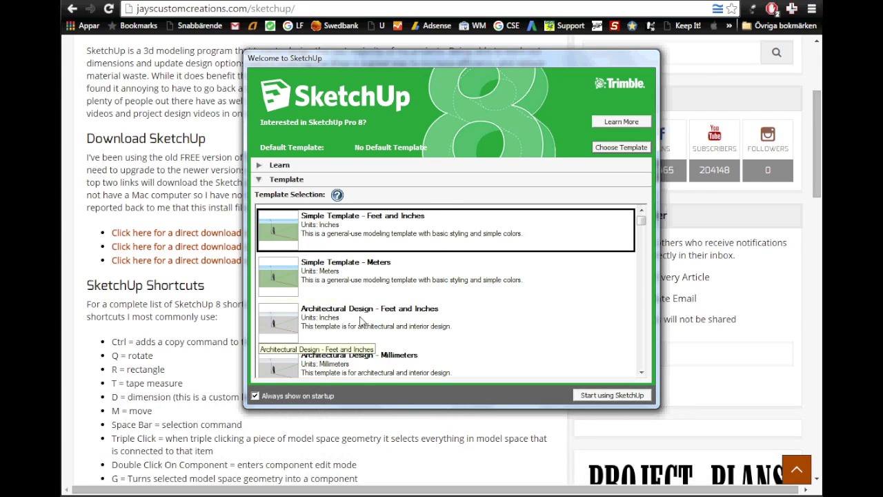
pyautogui.click(398, 359)
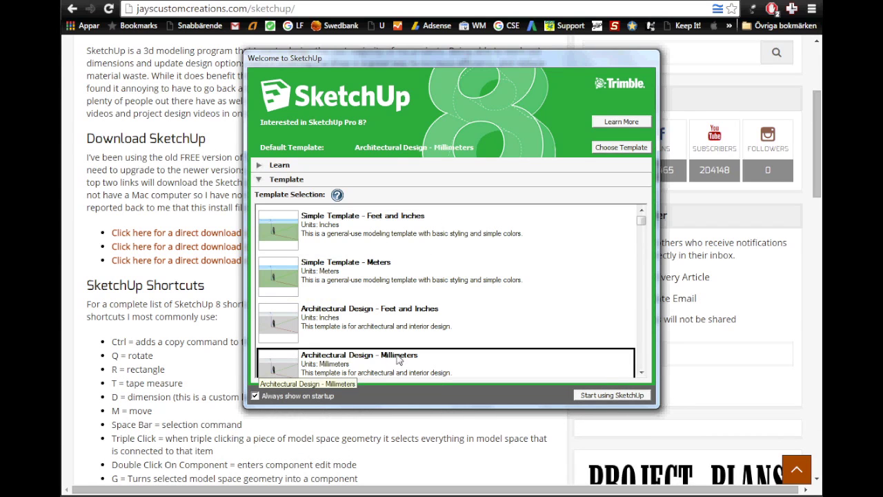
pyautogui.click(585, 396)
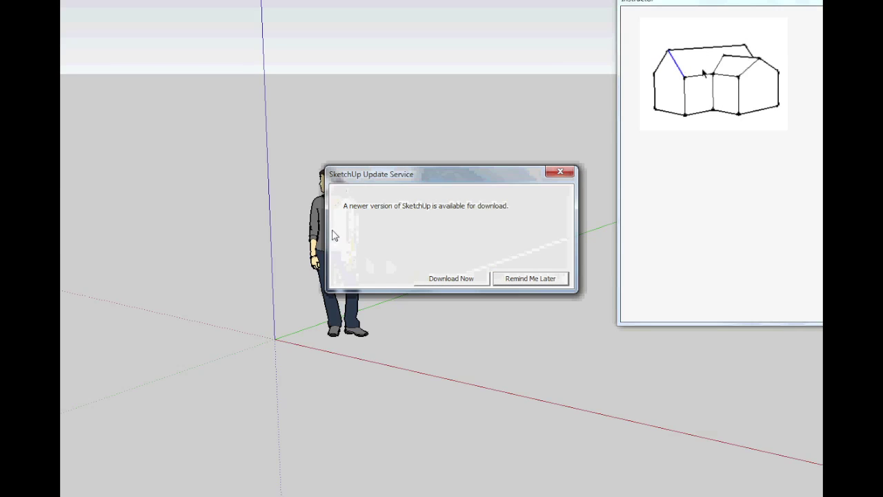
# Step: Postpone the update notice and test zooming with the scroll wheel
pyautogui.click(522, 278)
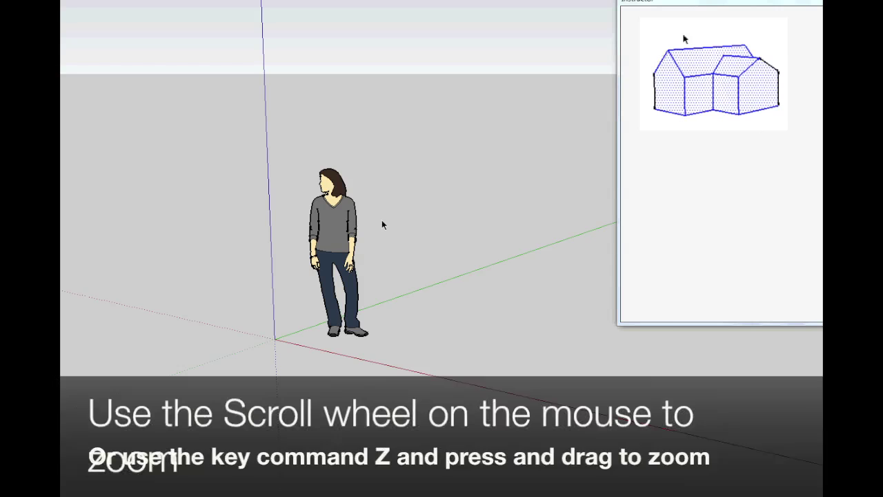
pyautogui.scroll(-4, 382, 220)
pyautogui.scroll(5, 382, 221)
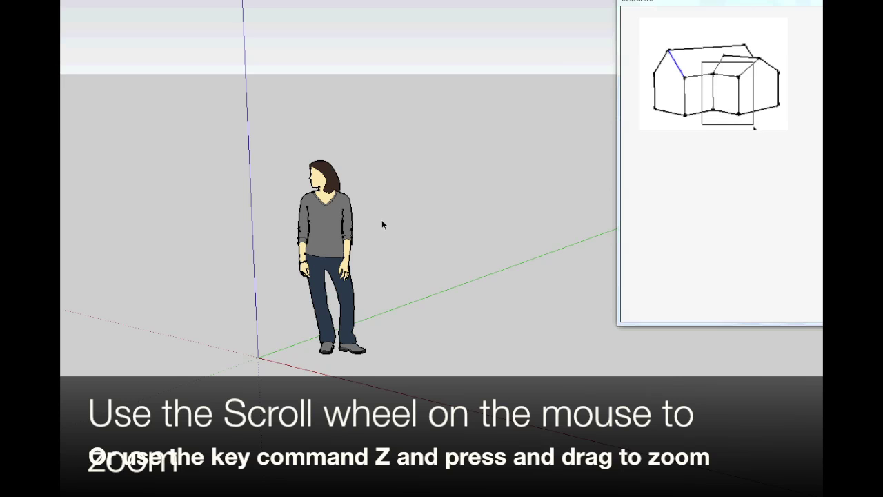
# Step: Zoom out and back in on the figure with Zoom, then drag the window into full view
pyautogui.press('z')
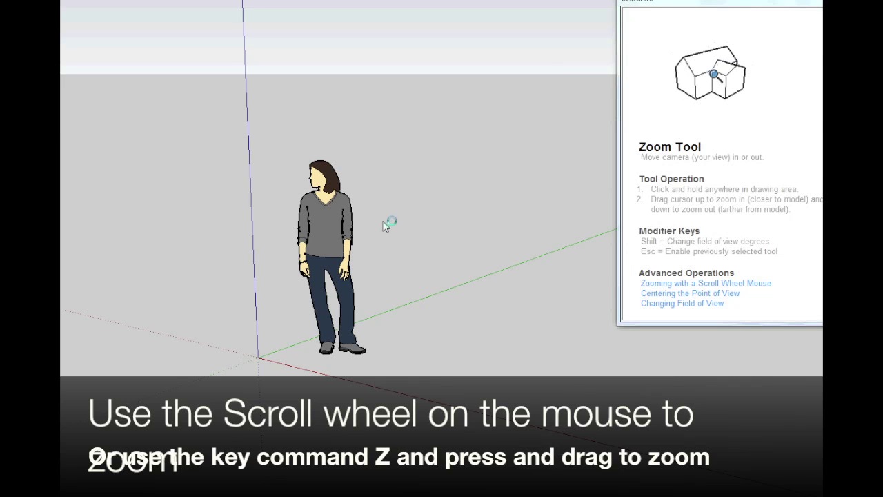
pyautogui.moveTo(386, 230); pyautogui.dragTo(393, 375)
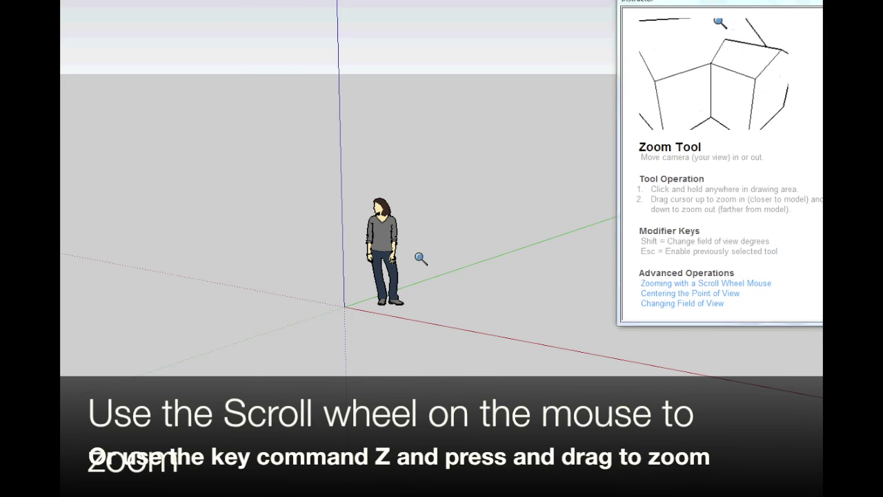
pyautogui.moveTo(414, 241); pyautogui.dragTo(415, 346)
pyautogui.moveTo(435, 223)
pyautogui.mouseDown()
pyautogui.moveTo(439, 246)
pyautogui.moveTo(434, 140)
pyautogui.moveTo(293, 220)
pyautogui.moveTo(507, 229)
pyautogui.moveTo(452, 274)
pyautogui.moveTo(419, 122)
pyautogui.mouseUp()
pyautogui.moveTo(445, 187); pyautogui.dragTo(437, 134)
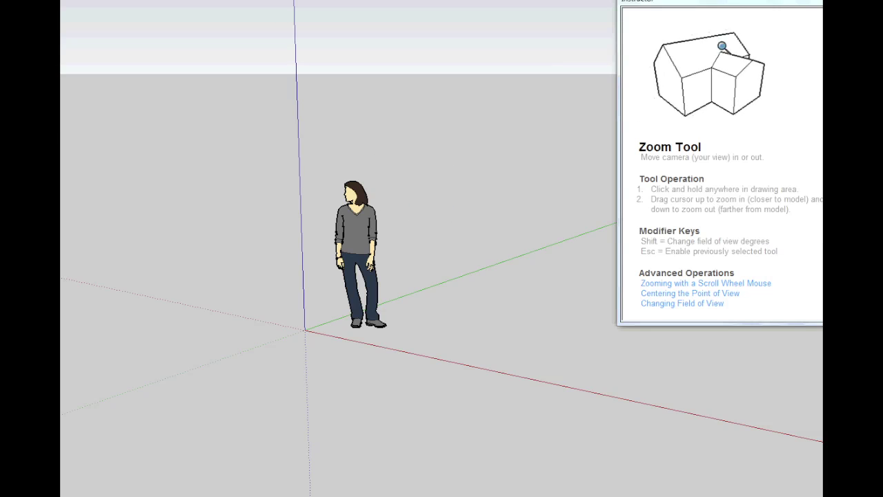
pyautogui.moveTo(269, 0); pyautogui.dragTo(269, 11)
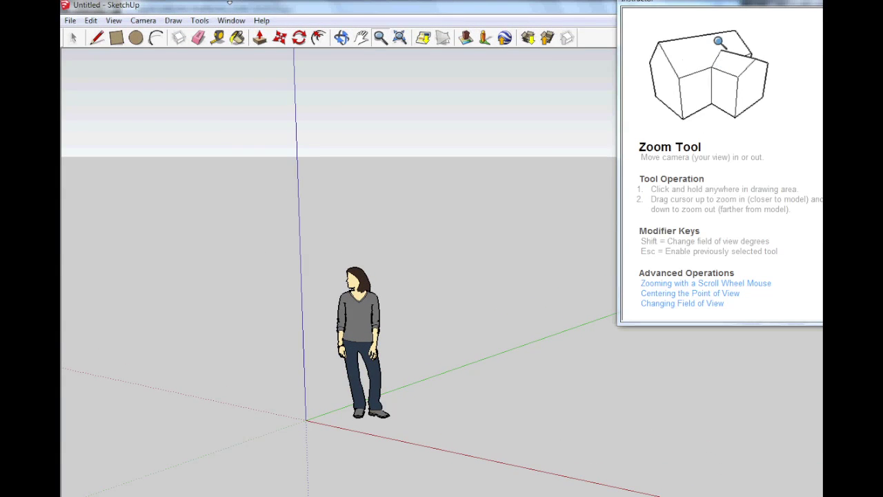
pyautogui.moveTo(229, 3)
pyautogui.mouseDown()
pyautogui.moveTo(242, 102)
pyautogui.moveTo(246, 5)
pyautogui.mouseUp()
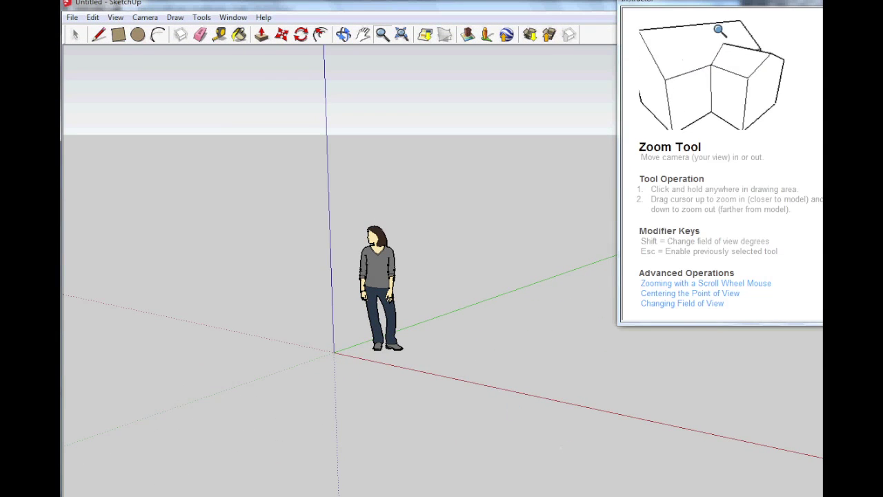
pyautogui.moveTo(821, 496); pyautogui.dragTo(818, 493)
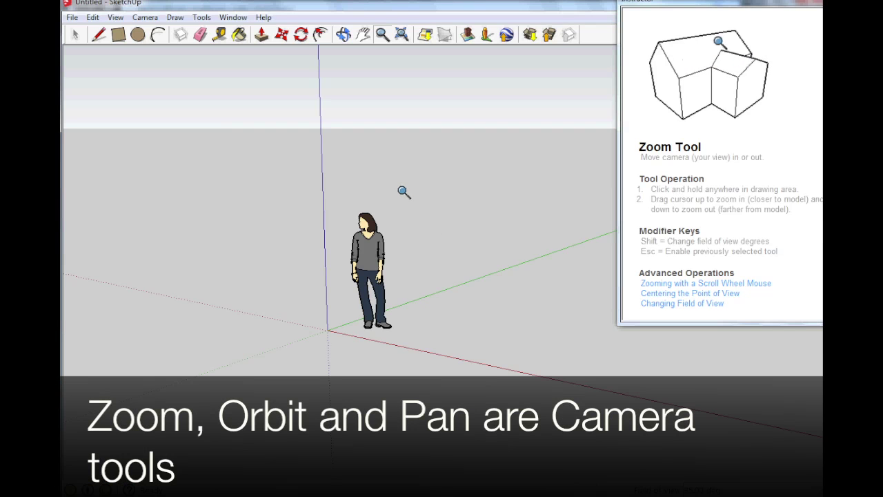
# Step: Orbit to a higher view looking down on the person figure at the origin
pyautogui.press('o')
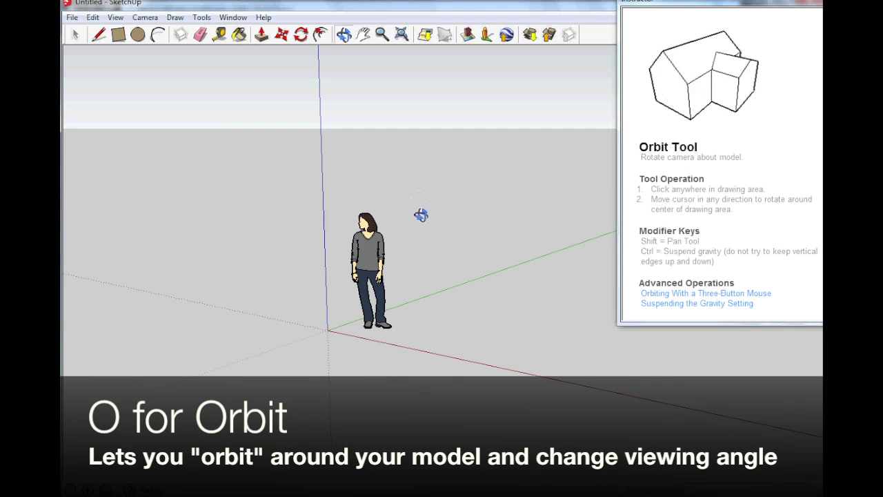
pyautogui.moveTo(430, 178)
pyautogui.mouseDown()
pyautogui.moveTo(351, 220)
pyautogui.moveTo(280, 221)
pyautogui.moveTo(504, 227)
pyautogui.moveTo(575, 180)
pyautogui.moveTo(406, 239)
pyautogui.moveTo(450, 249)
pyautogui.moveTo(239, 270)
pyautogui.mouseUp()
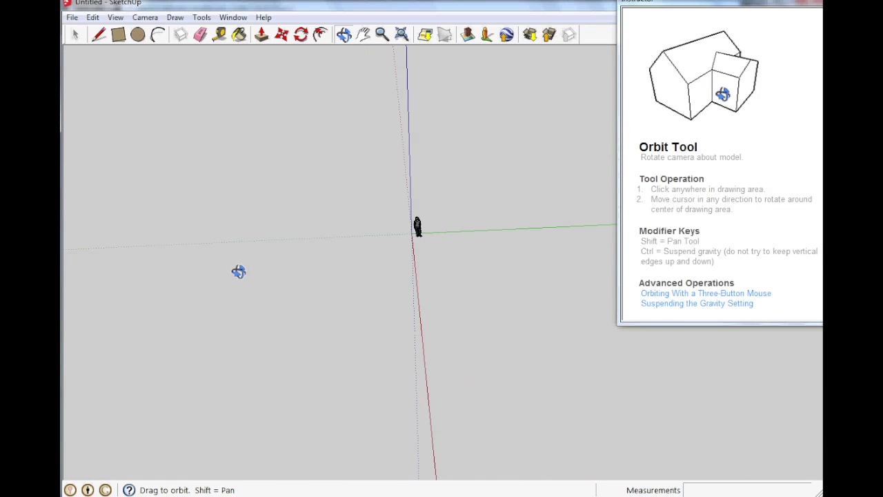
pyautogui.moveTo(495, 262)
pyautogui.mouseDown()
pyautogui.moveTo(274, 263)
pyautogui.moveTo(404, 272)
pyautogui.moveTo(290, 286)
pyautogui.mouseUp()
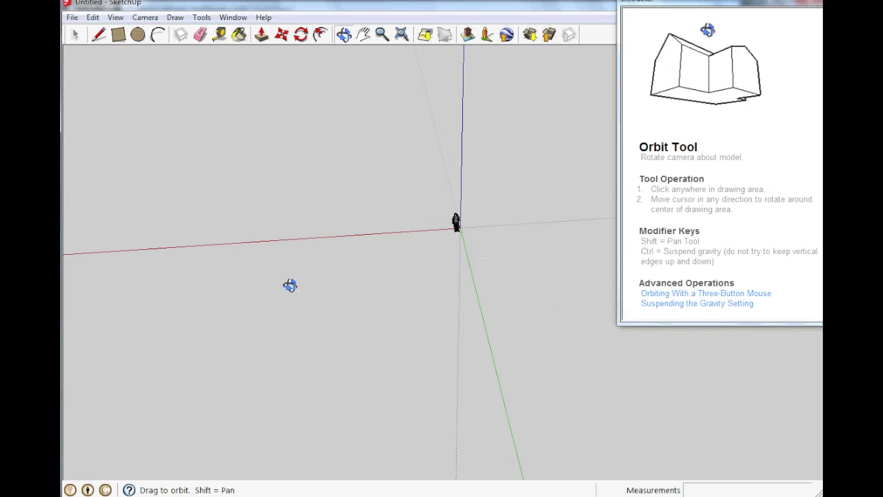
pyautogui.moveTo(489, 266); pyautogui.dragTo(272, 294)
pyautogui.moveTo(542, 276); pyautogui.dragTo(248, 312)
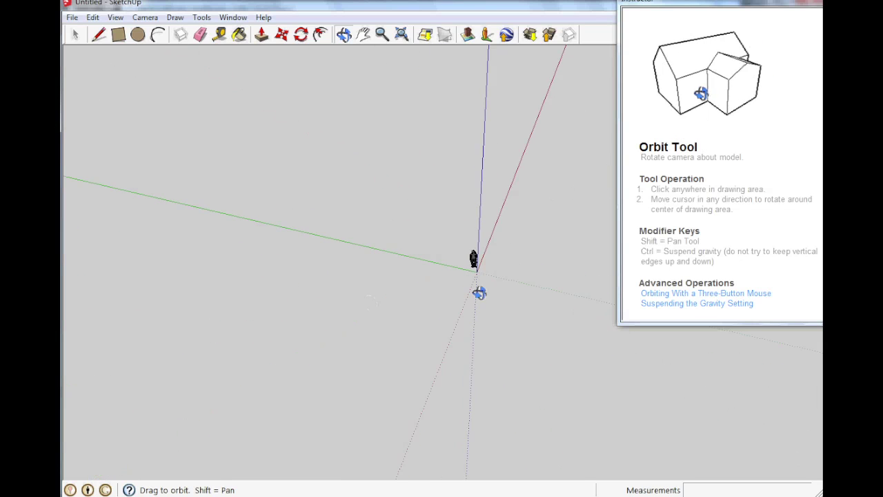
pyautogui.moveTo(479, 292)
pyautogui.mouseDown()
pyautogui.moveTo(306, 308)
pyautogui.moveTo(428, 299)
pyautogui.mouseUp()
pyautogui.moveTo(564, 292); pyautogui.dragTo(397, 308)
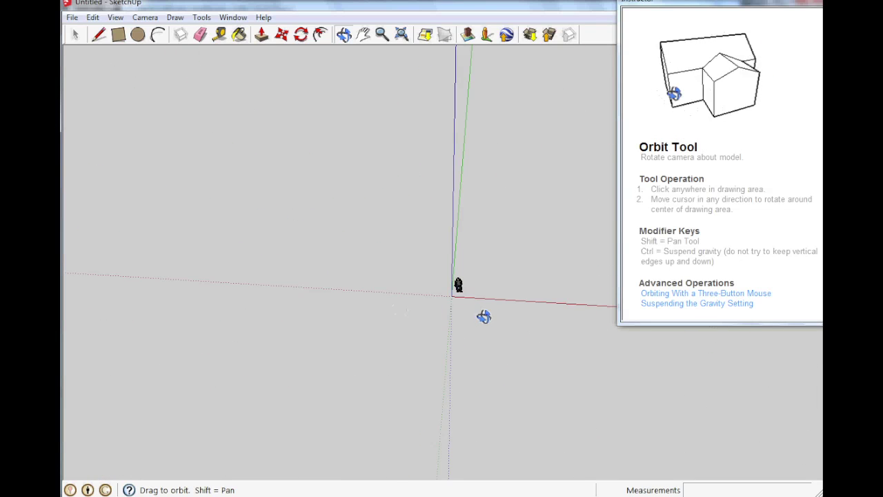
pyautogui.moveTo(488, 299); pyautogui.dragTo(481, 296)
pyautogui.moveTo(423, 277); pyautogui.dragTo(422, 276)
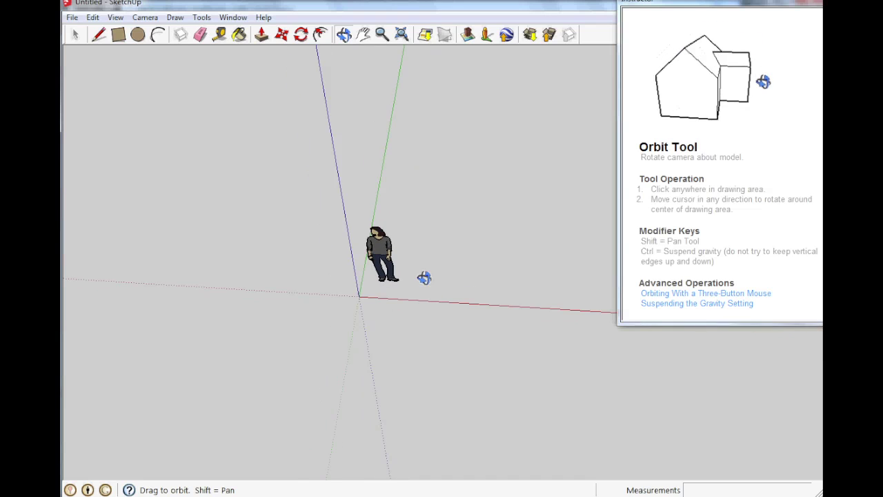
pyautogui.moveTo(404, 203); pyautogui.dragTo(415, 220)
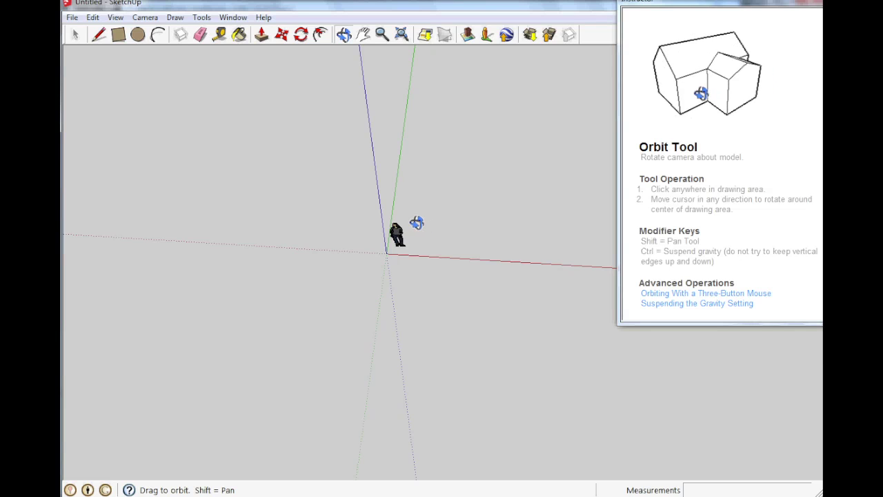
# Step: Try the Zoom tool, return to Orbit, then activate the Pan tool
pyautogui.press('z')
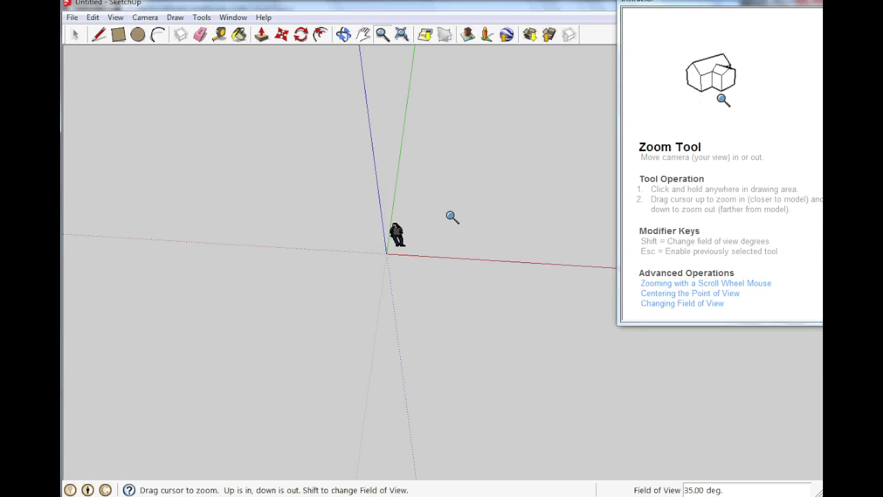
pyautogui.press('o')
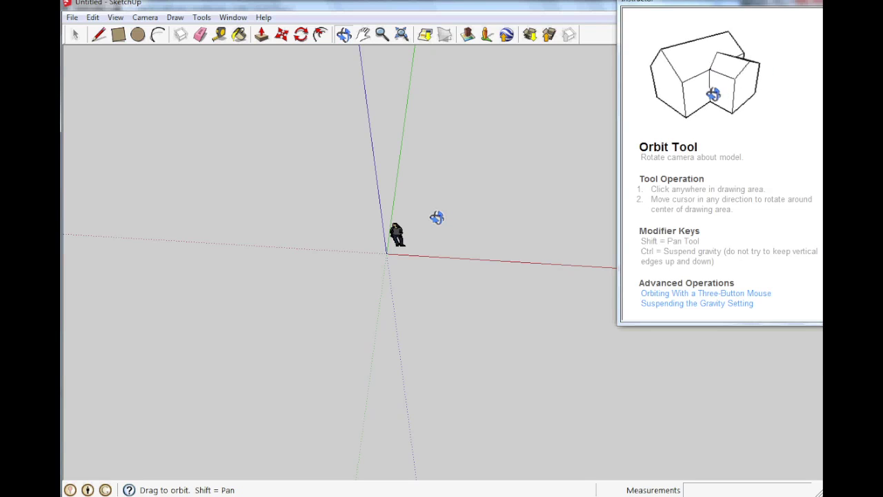
pyautogui.press('h')
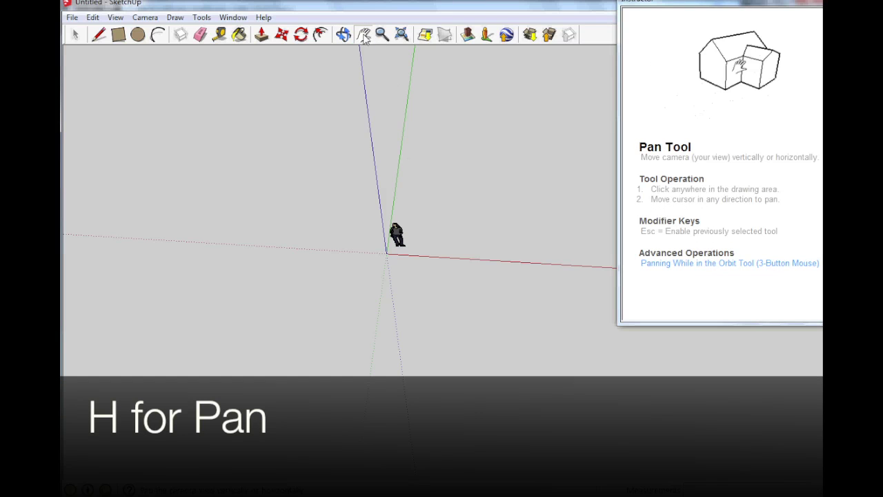
# Step: Pan the view so the origin and figure sit lower left, with a brief orbit between
pyautogui.moveTo(467, 209); pyautogui.dragTo(464, 279)
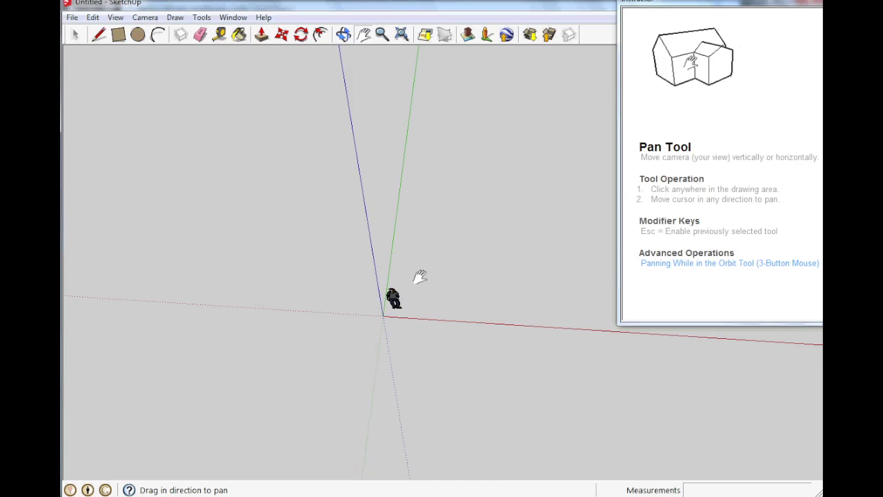
pyautogui.press('o')
pyautogui.moveTo(420, 291); pyautogui.dragTo(359, 303)
pyautogui.press('h')
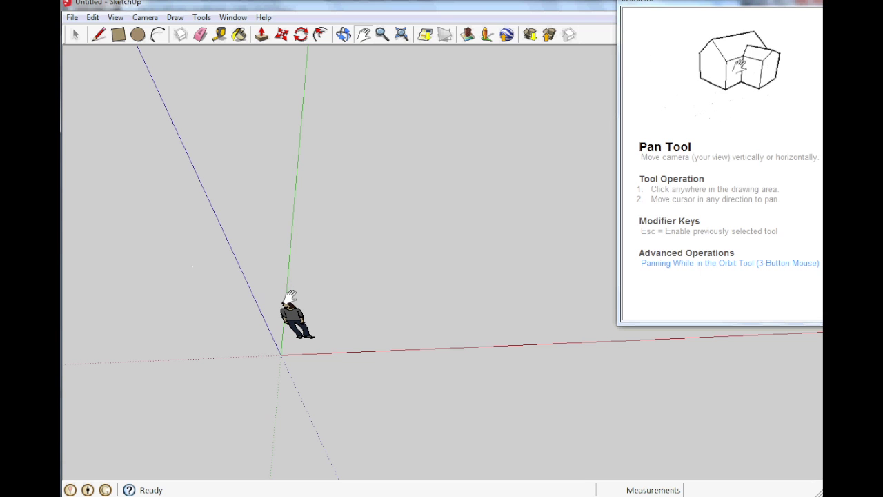
# Step: Draw a 3300 × 5700 mm rectangle on the ground starting at the origin
pyautogui.press('r')
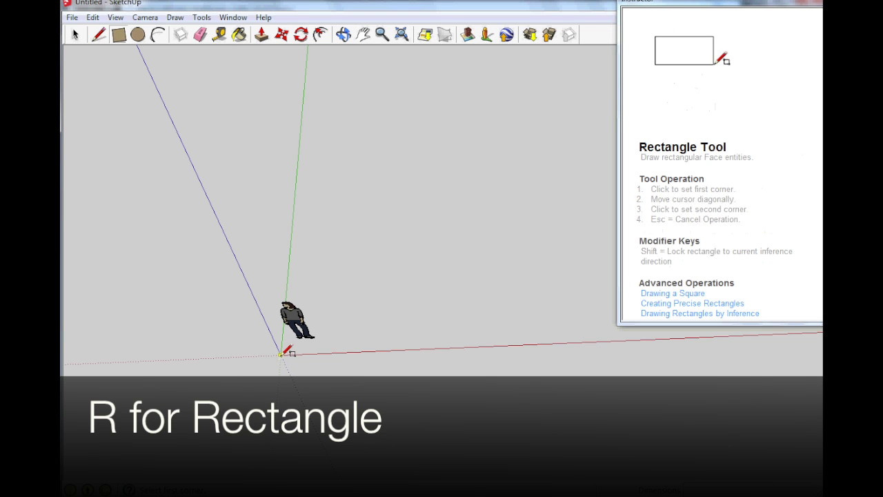
pyautogui.click(280, 354)
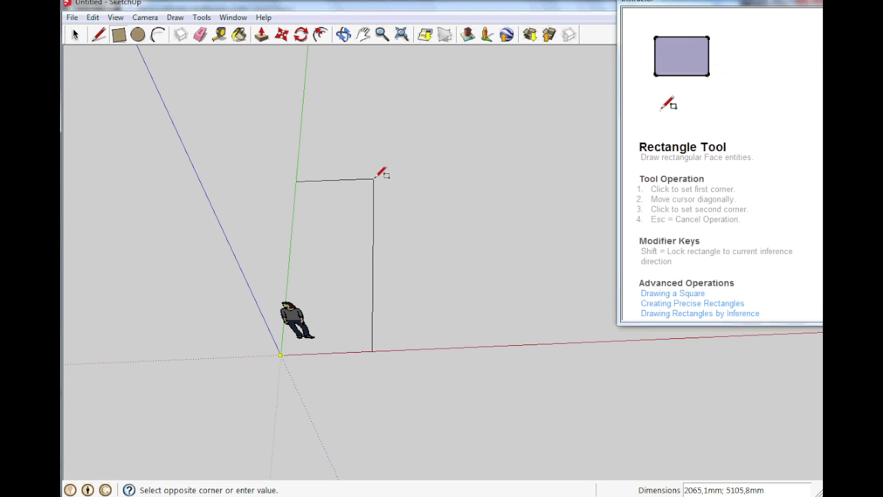
pyautogui.click(374, 179)
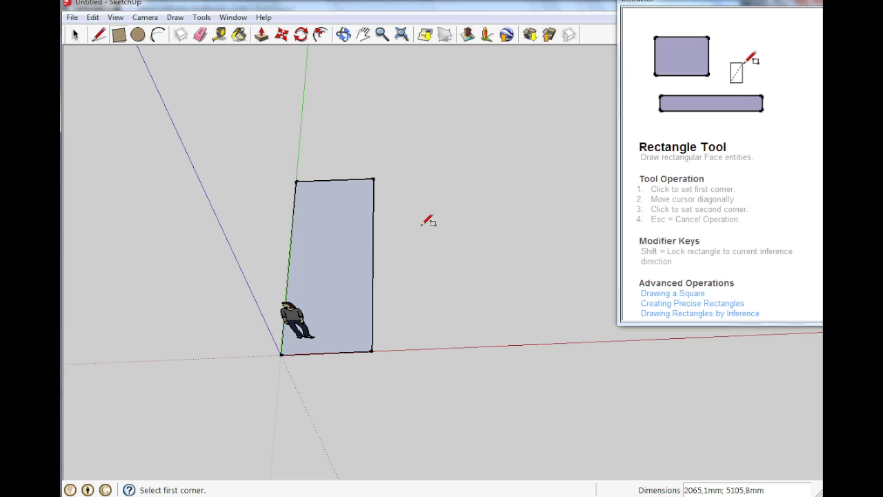
pyautogui.write('3300;5700')
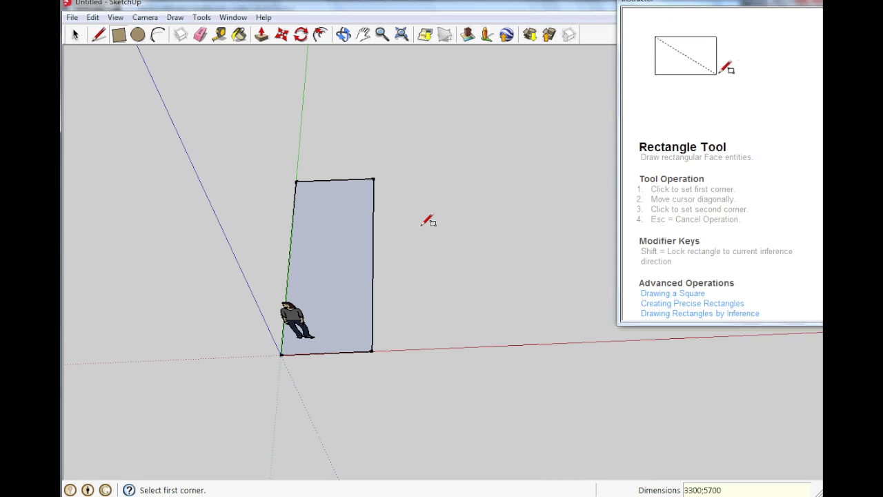
pyautogui.press('Return')
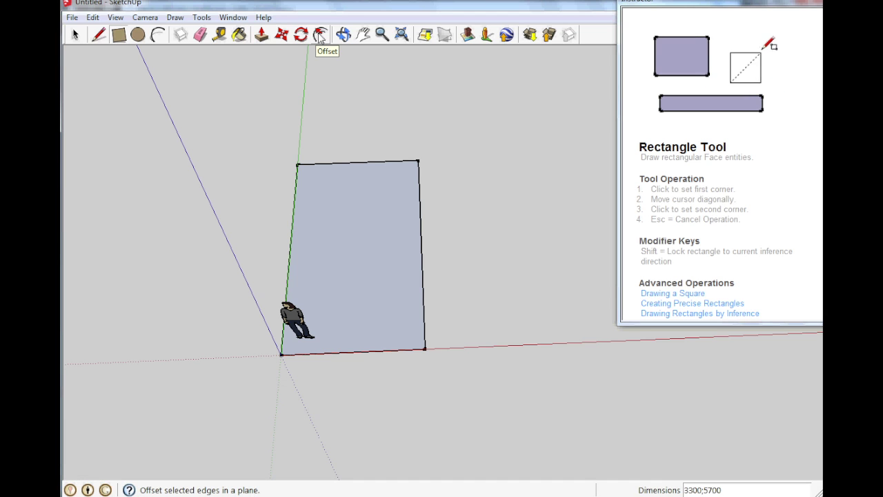
# Step: Offset the rectangle's edges to form a narrow perimeter strip for the walls
pyautogui.click(320, 34)
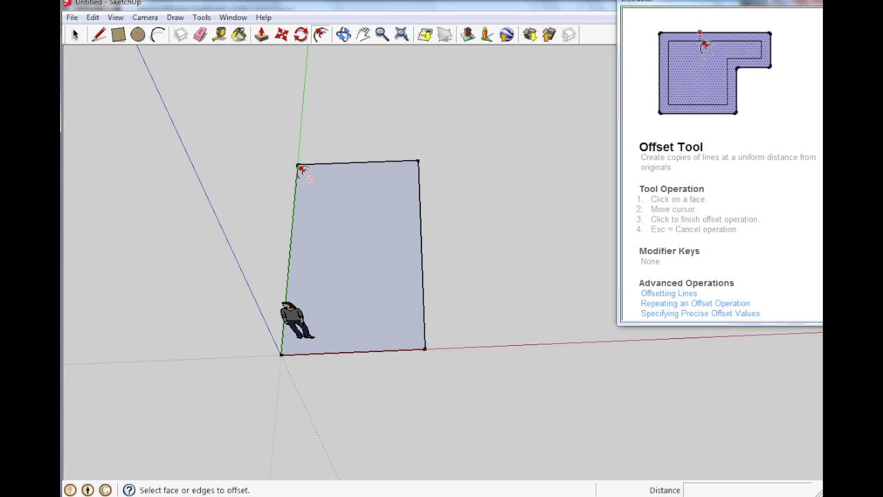
pyautogui.moveTo(301, 171)
pyautogui.mouseDown()
pyautogui.moveTo(274, 172)
pyautogui.moveTo(285, 173)
pyautogui.mouseUp()
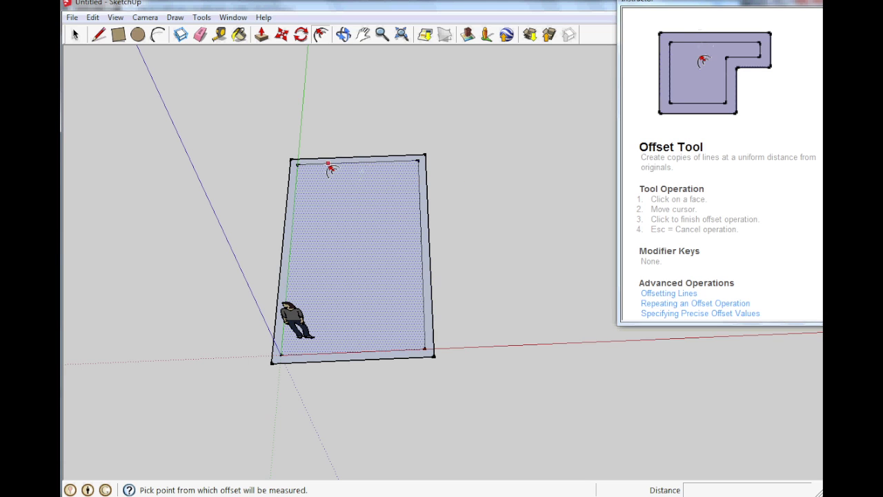
pyautogui.click(305, 169)
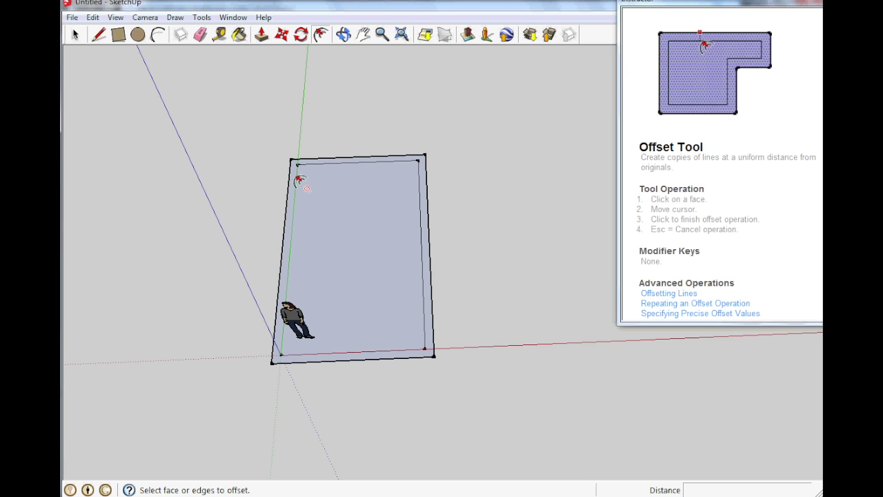
# Step: Attempt a second offset on the inner face, then abandon it
pyautogui.click(295, 177)
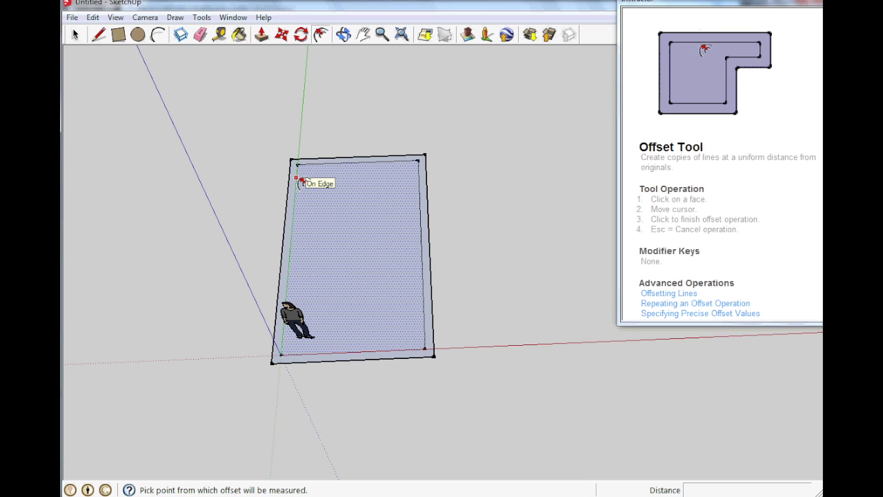
pyautogui.click(300, 181)
pyautogui.click(300, 182)
pyautogui.click(301, 181)
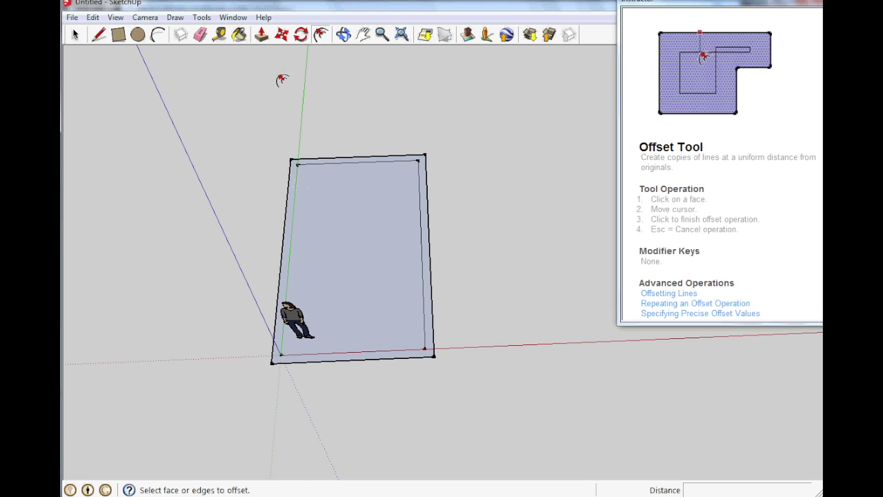
pyautogui.click(299, 187)
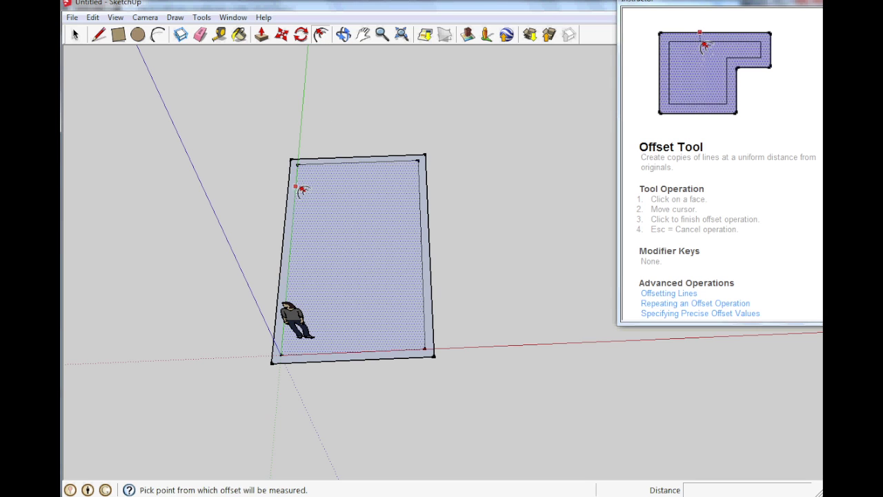
pyautogui.click(299, 187)
pyautogui.click(295, 187)
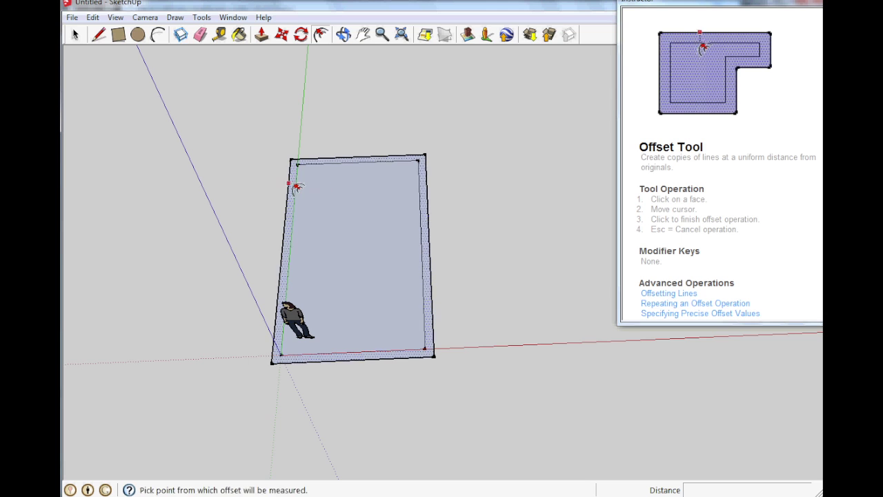
pyautogui.click(297, 185)
pyautogui.click(321, 165)
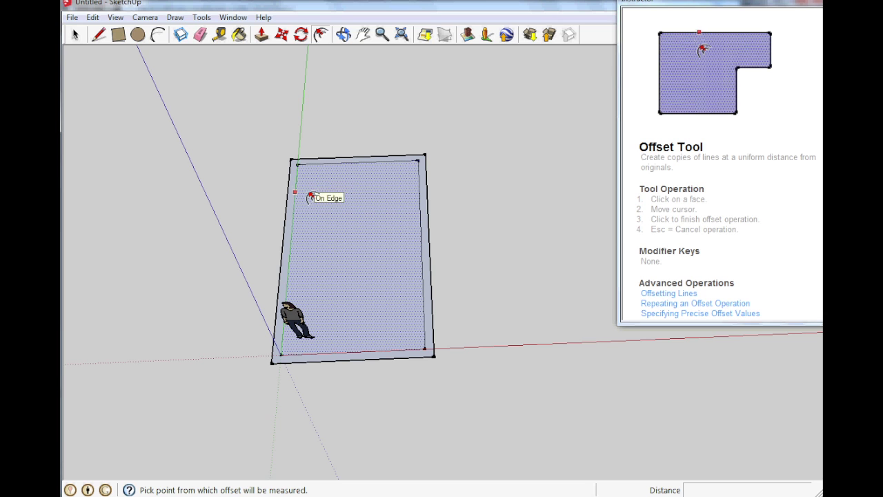
pyautogui.click(299, 190)
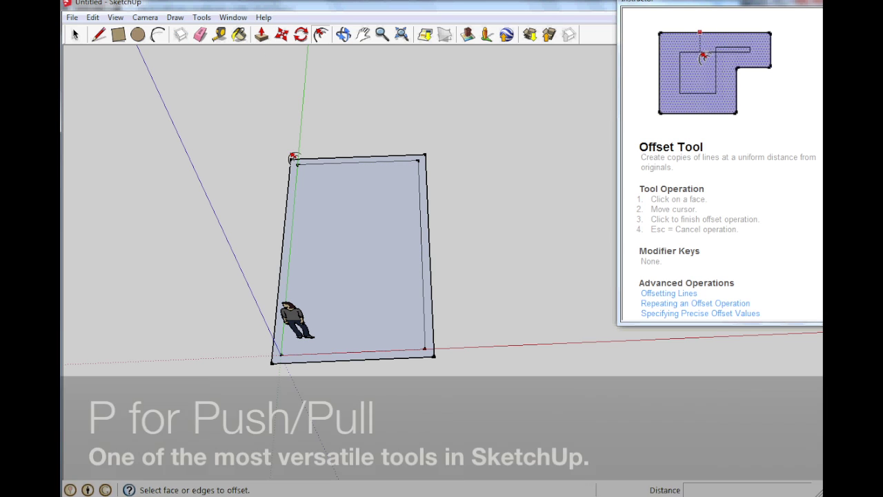
# Step: Push/pull the perimeter strip up 2300 mm to raise the walls
pyautogui.press('p')
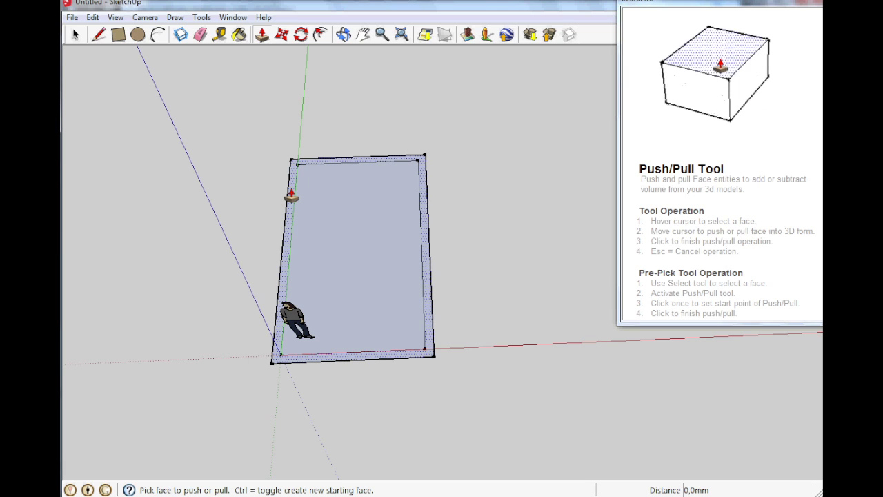
pyautogui.moveTo(291, 196); pyautogui.dragTo(271, 149)
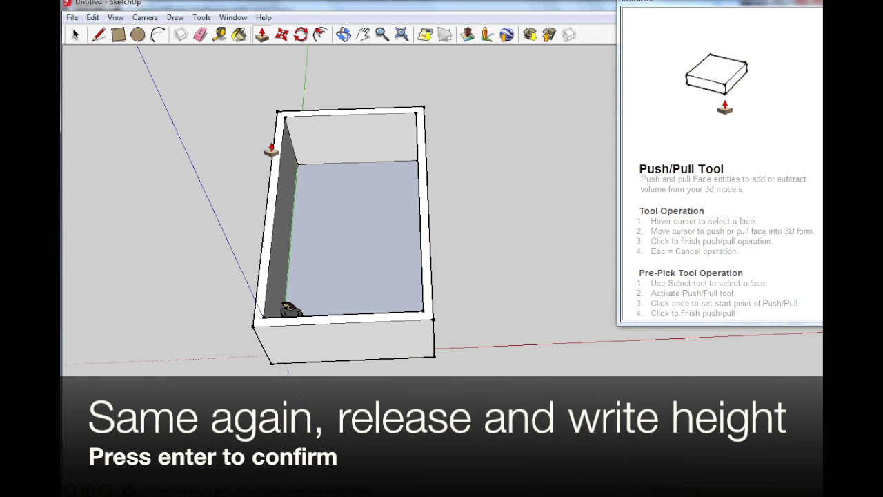
pyautogui.write('2300')
pyautogui.press('Return')
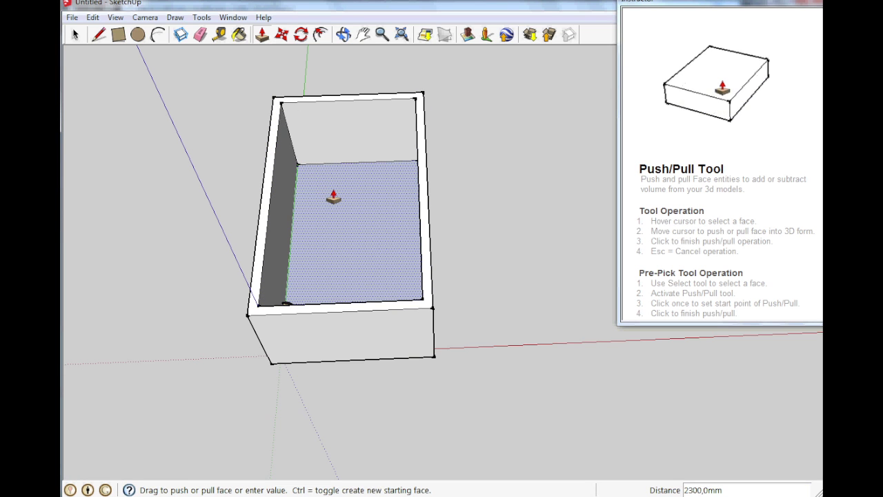
# Step: Orbit, zoom and pan to a close view of the inner corner and figure, then return to Select
pyautogui.press('o')
pyautogui.moveTo(341, 205); pyautogui.dragTo(191, 173)
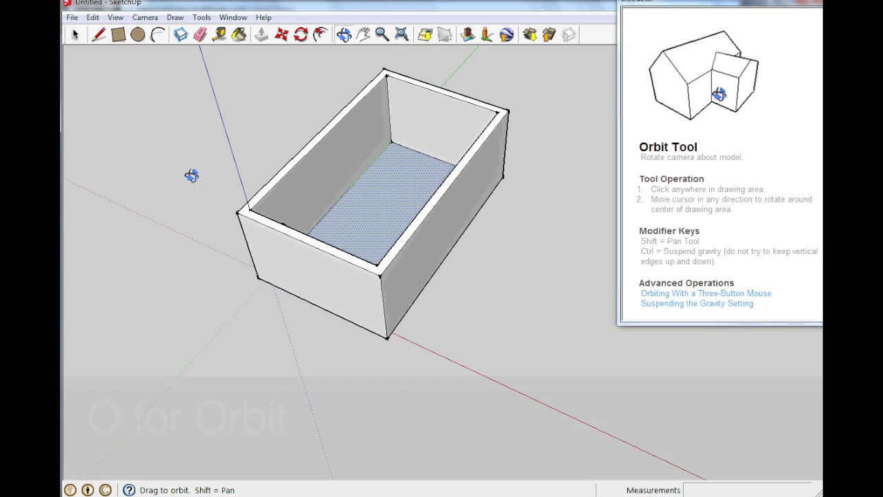
pyautogui.moveTo(421, 202); pyautogui.dragTo(217, 268)
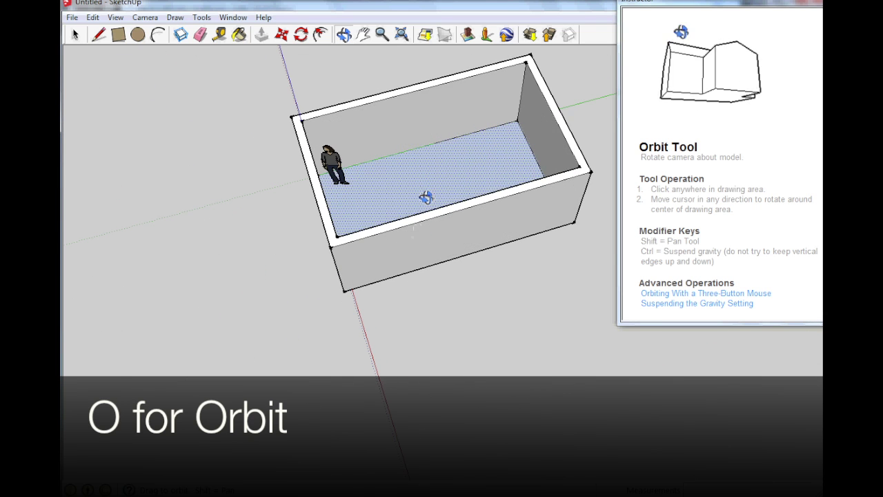
pyautogui.moveTo(425, 196); pyautogui.dragTo(645, 251)
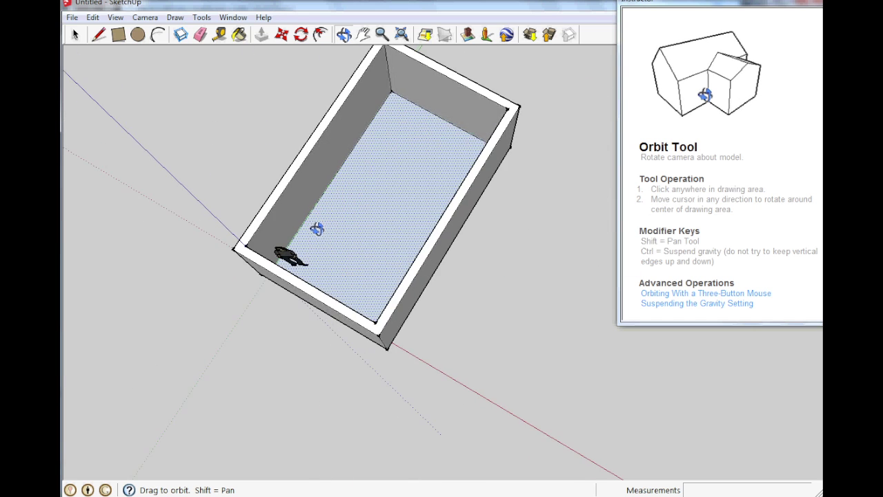
pyautogui.moveTo(375, 229); pyautogui.dragTo(347, 306)
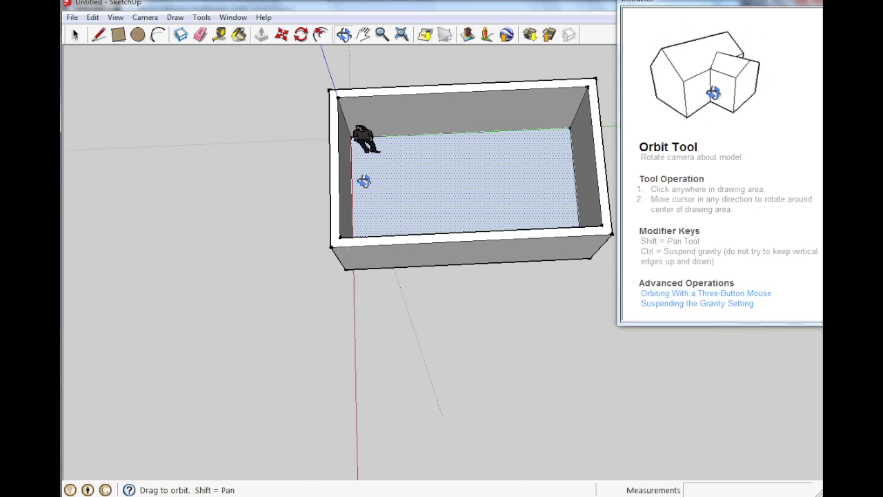
pyautogui.scroll(3, 369, 155)
pyautogui.scroll(5, 371, 187)
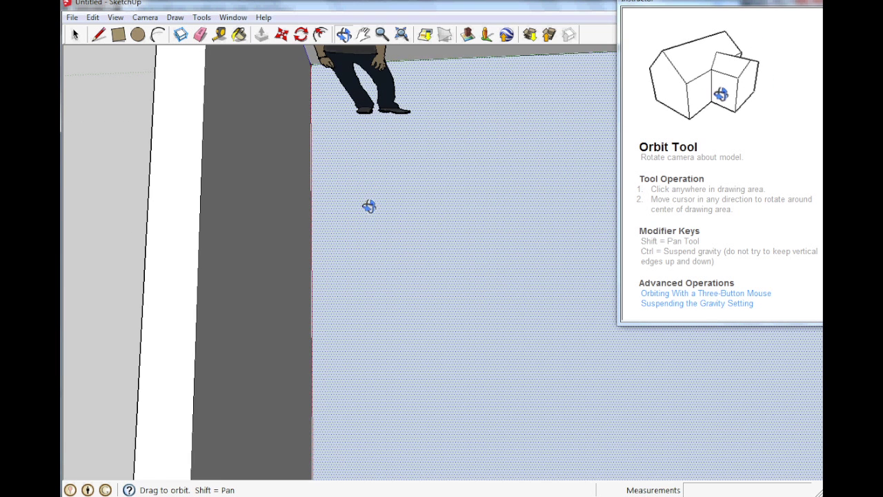
pyautogui.moveTo(367, 205); pyautogui.dragTo(344, 307)
pyautogui.press('h')
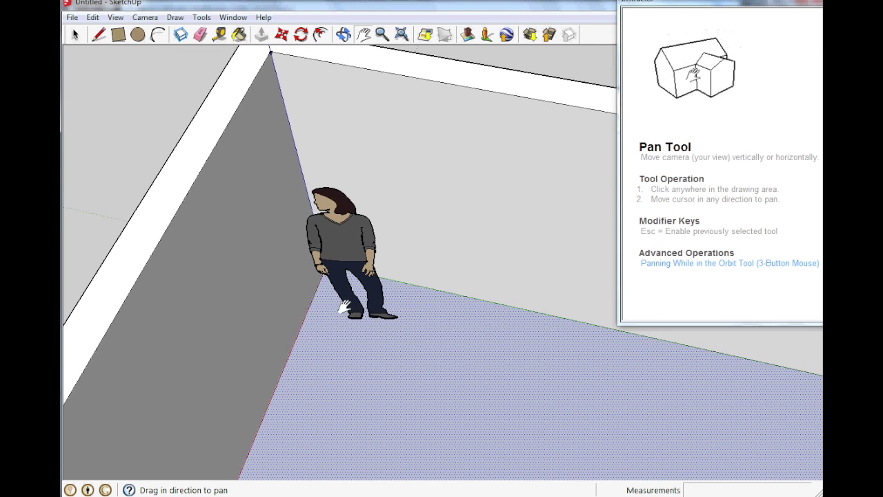
pyautogui.moveTo(413, 336); pyautogui.dragTo(386, 314)
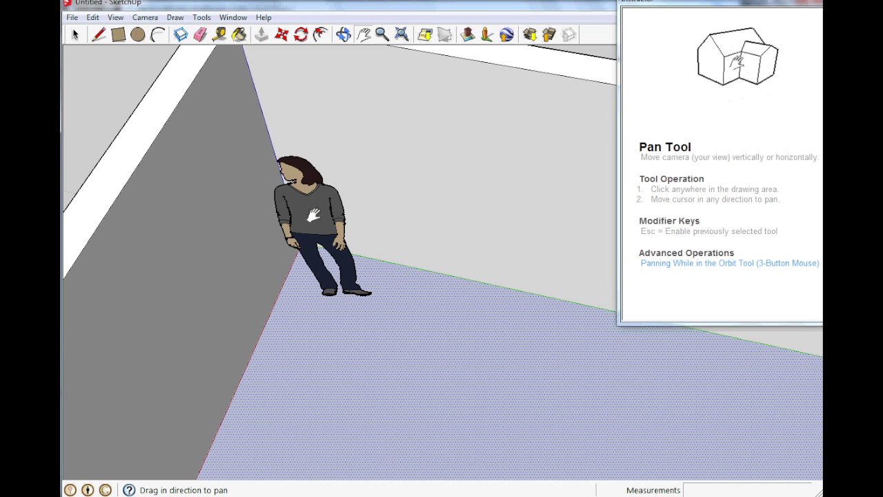
pyautogui.press('space')
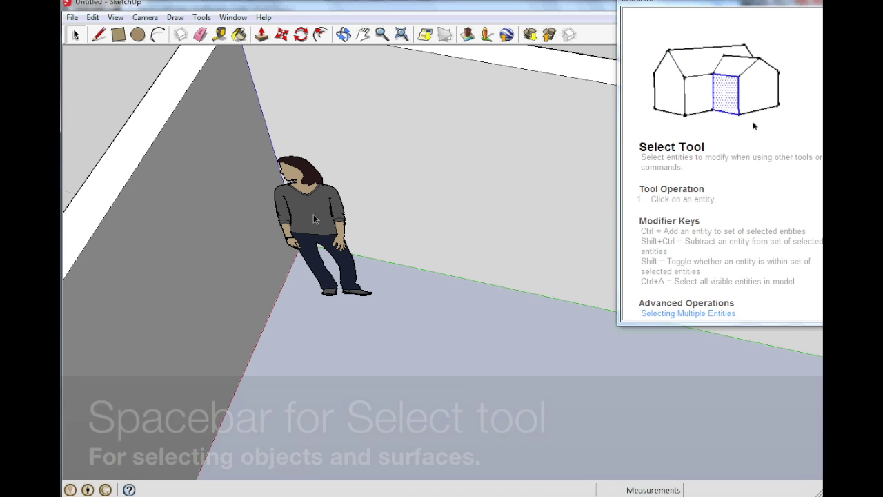
# Step: Hide the person figure standing in the room's inner corner
pyautogui.click(314, 215)
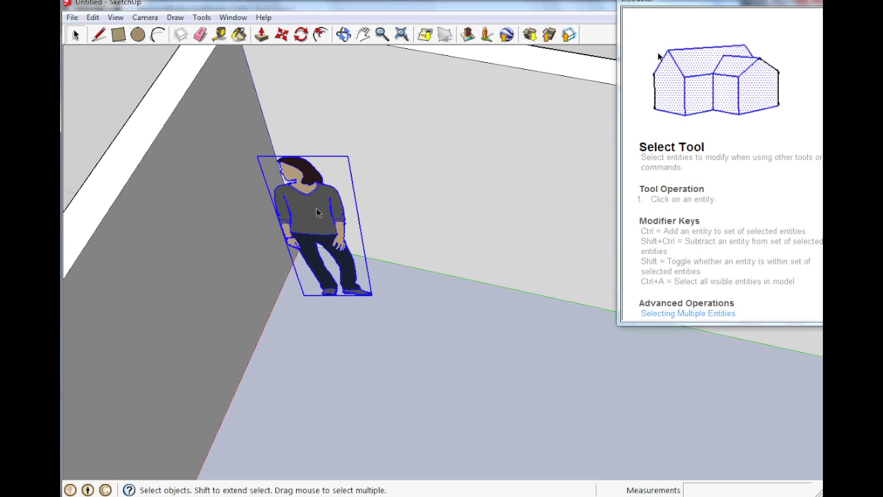
pyautogui.rightClick(315, 214)
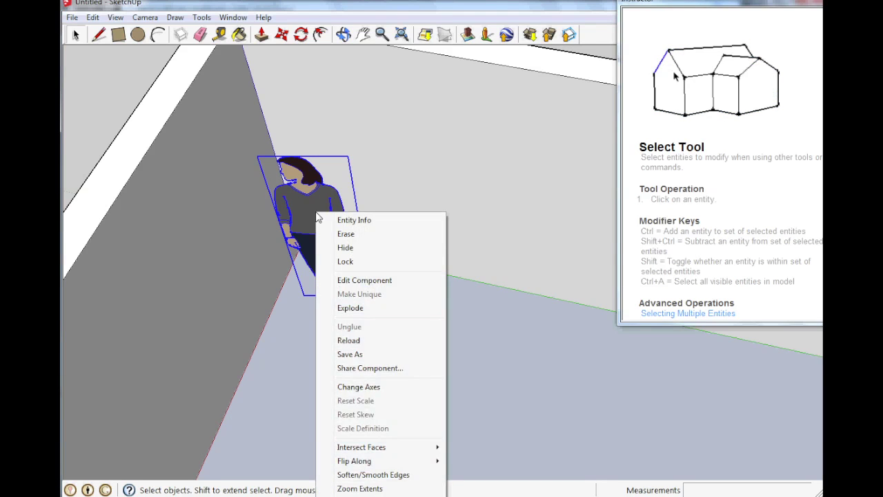
pyautogui.click(333, 247)
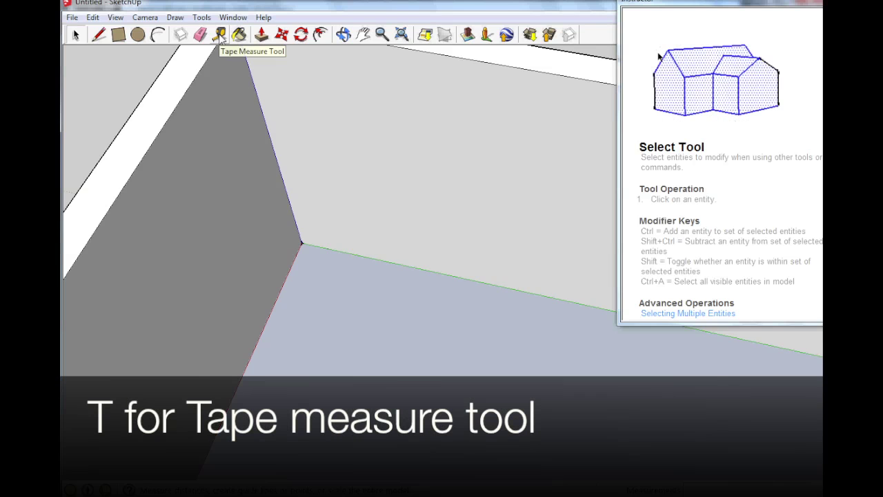
# Step: Measure 100 mm along the wall from the inner room corner with the Tape Measure
pyautogui.press('t')
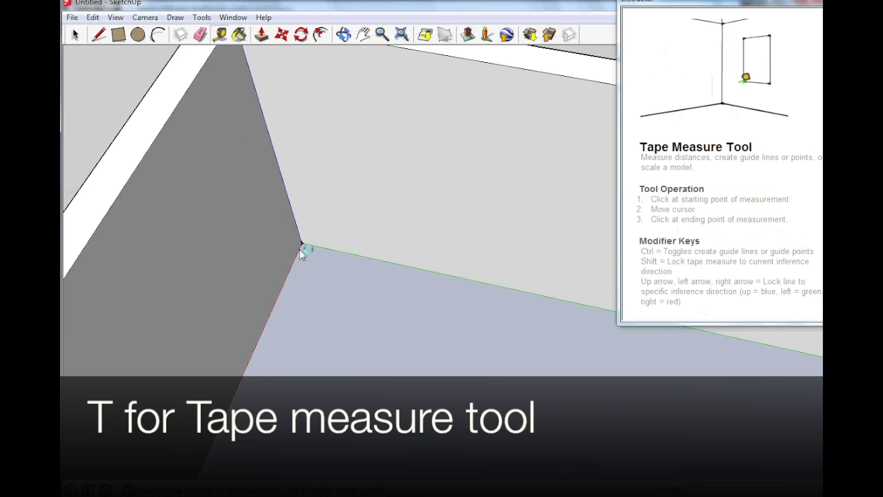
pyautogui.click(302, 243)
pyautogui.press('Escape')
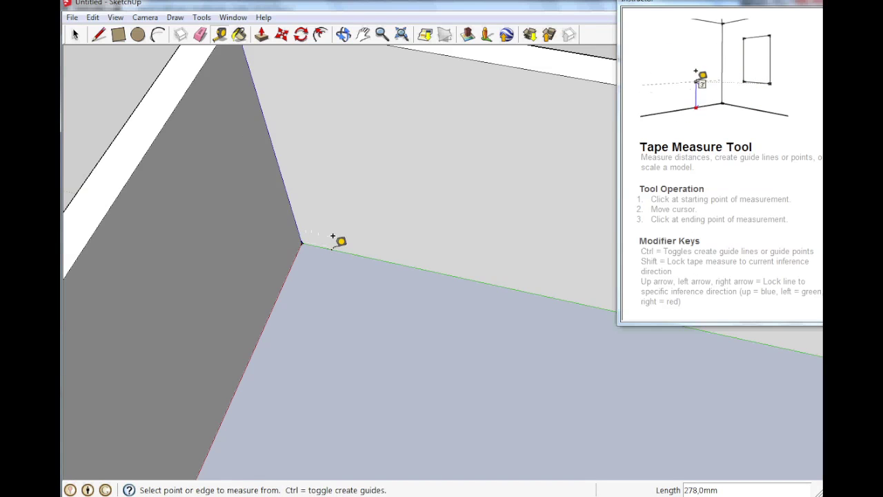
pyautogui.write('100')
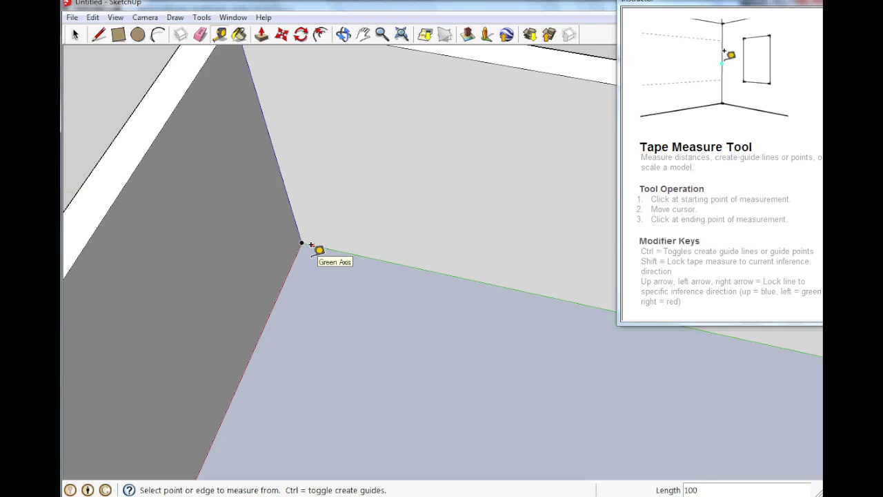
# Step: Draw a 2000 × 900 mm door rectangle on the inner wall from the guide point
pyautogui.press('r')
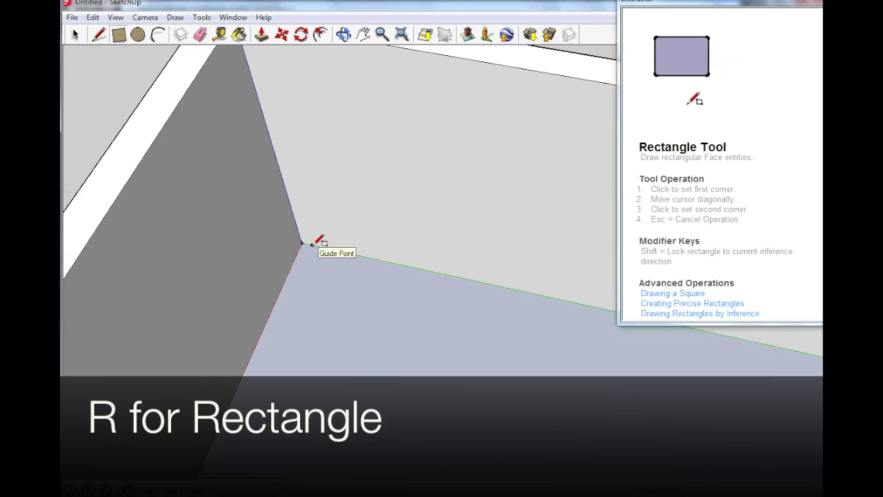
pyautogui.click(312, 245)
pyautogui.click(360, 138)
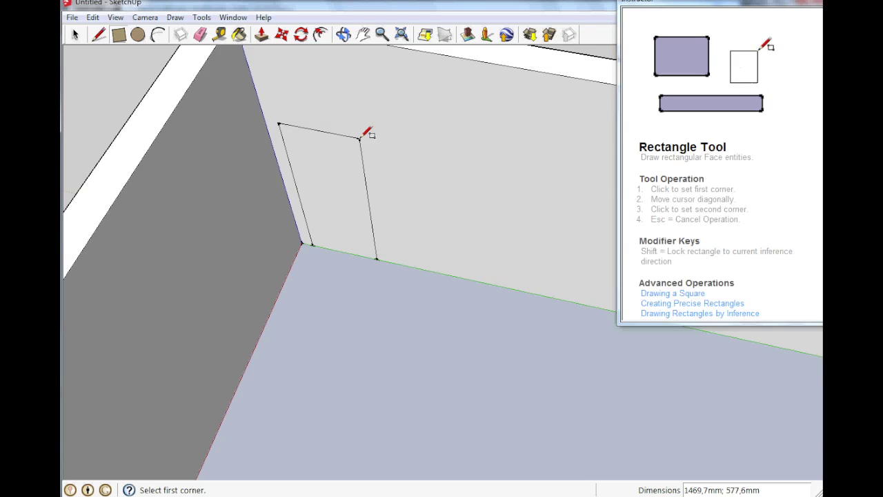
pyautogui.write('200')
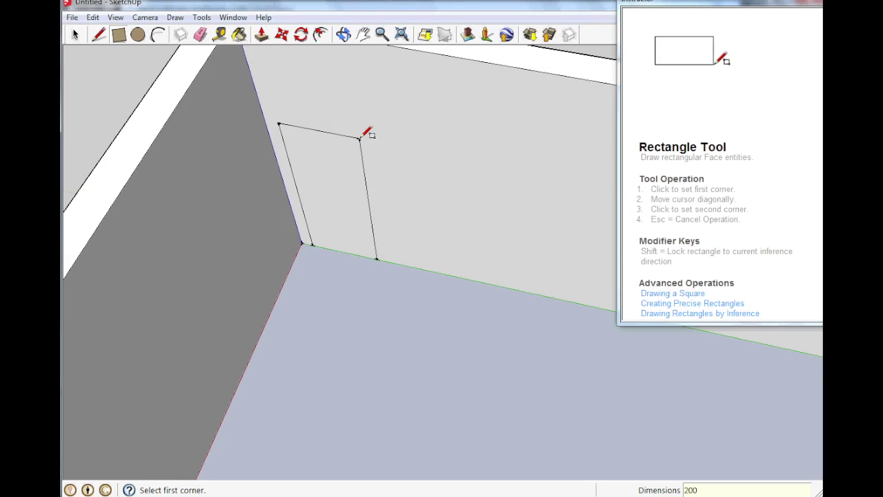
pyautogui.write('0')
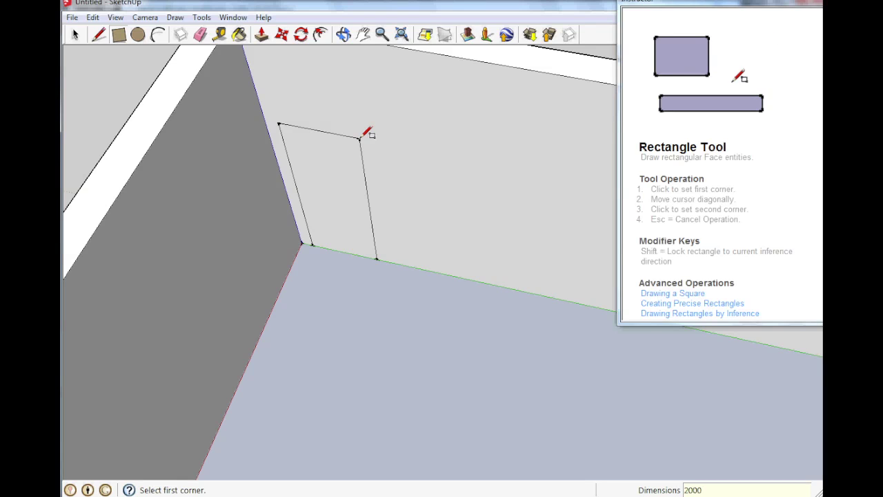
pyautogui.write(';')
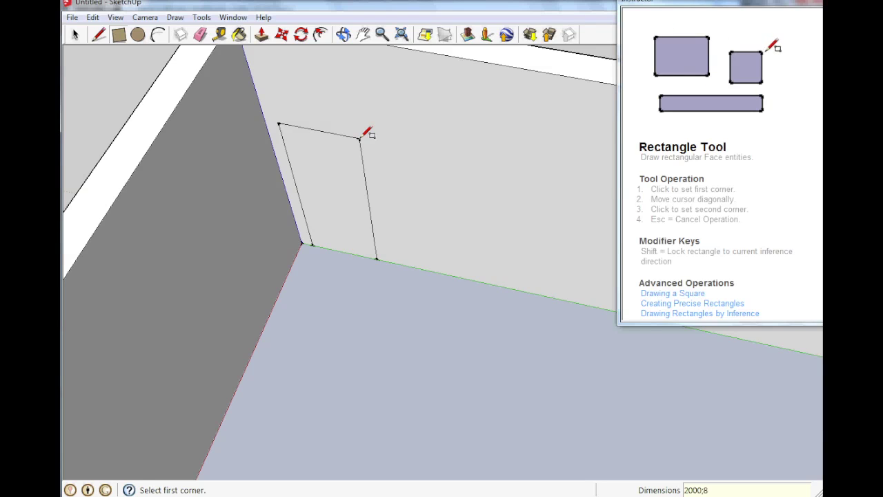
pyautogui.write('900')
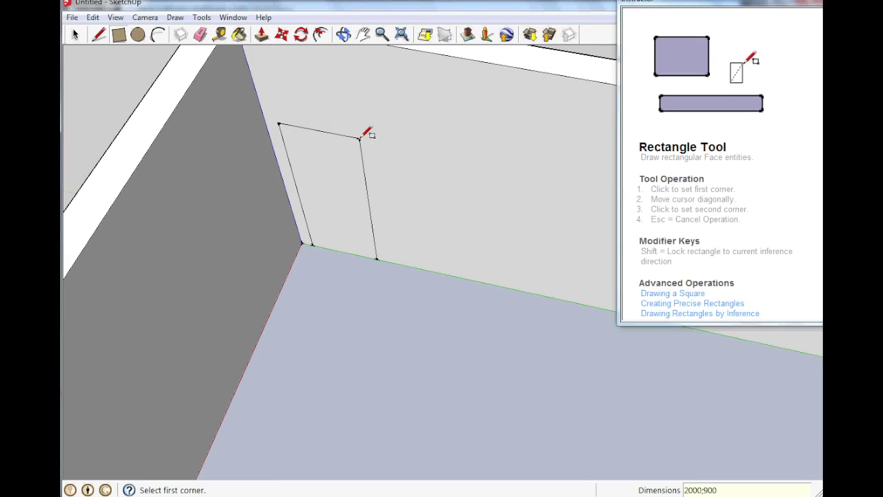
pyautogui.press('Return')
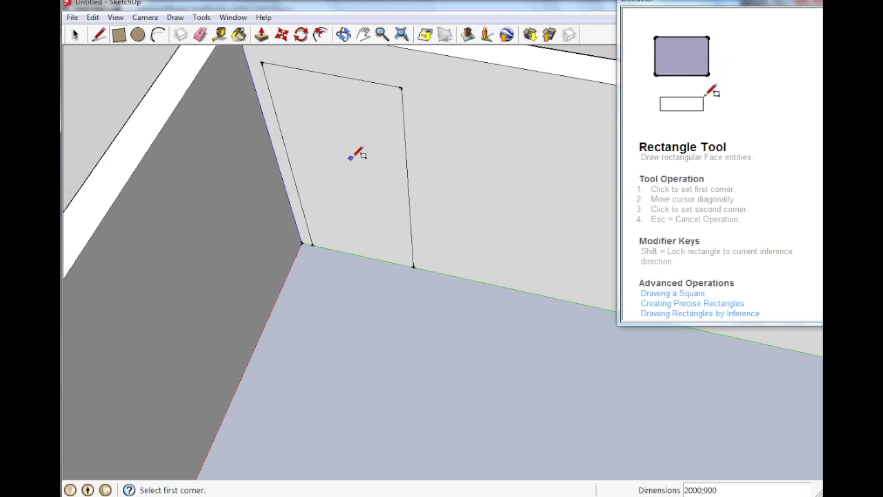
# Step: Push the door rectangle 200 mm through the wall to open the doorway
pyautogui.press('p')
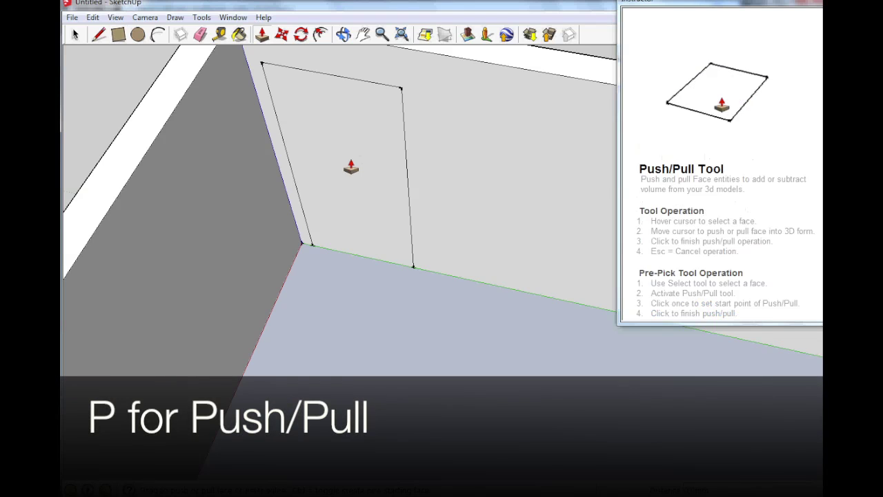
pyautogui.click(350, 168)
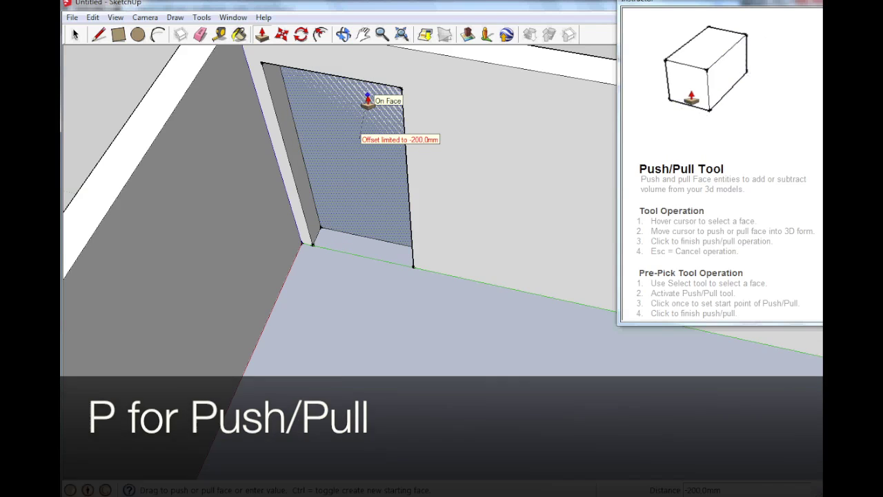
pyautogui.click(368, 102)
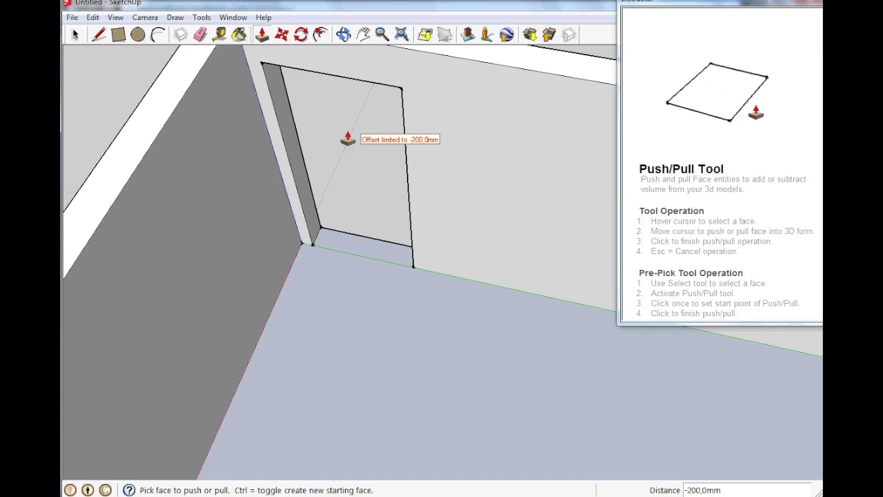
# Step: Orbit around the new opening to face the wall beside the doorway
pyautogui.press('o')
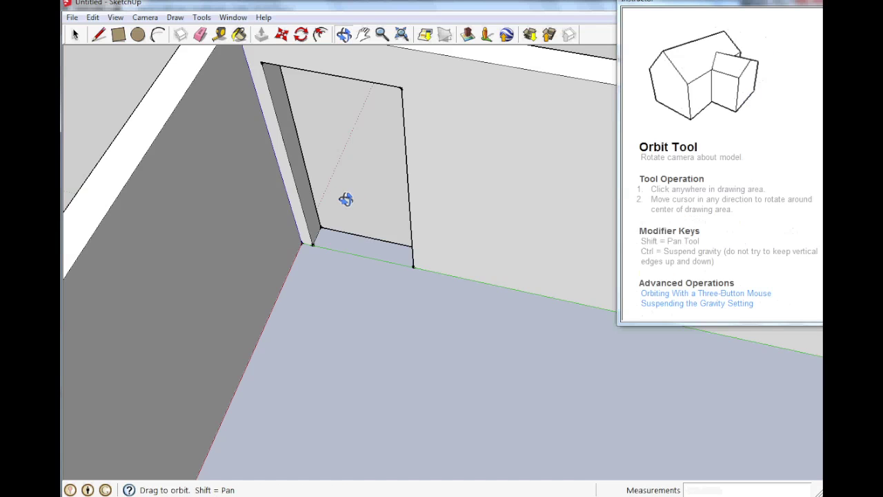
pyautogui.moveTo(343, 199); pyautogui.dragTo(77, 294)
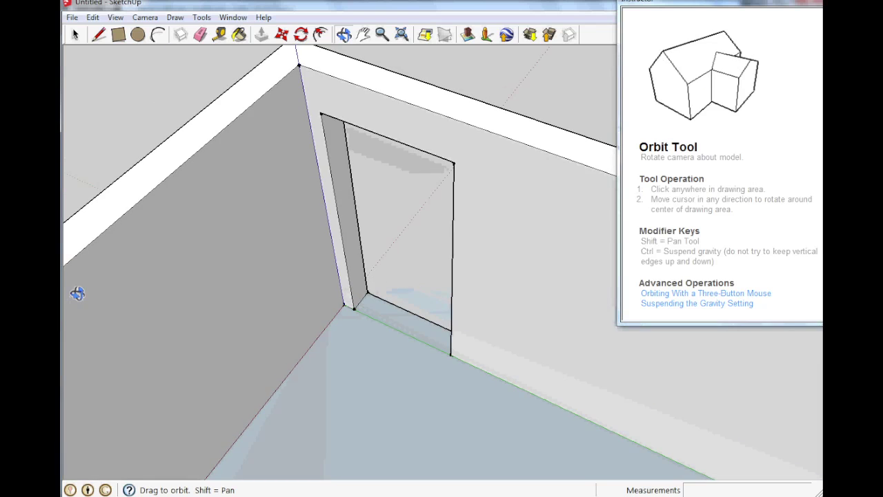
pyautogui.moveTo(284, 350); pyautogui.dragTo(229, 253)
pyautogui.moveTo(288, 308); pyautogui.dragTo(247, 340)
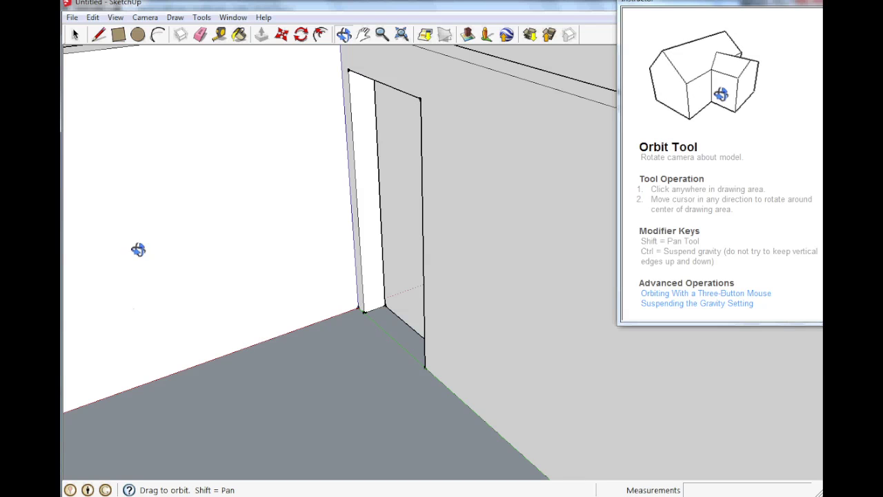
# Step: Draw a 2000 × 880 mm door rectangle starting at the wall's floor corner
pyautogui.press('r')
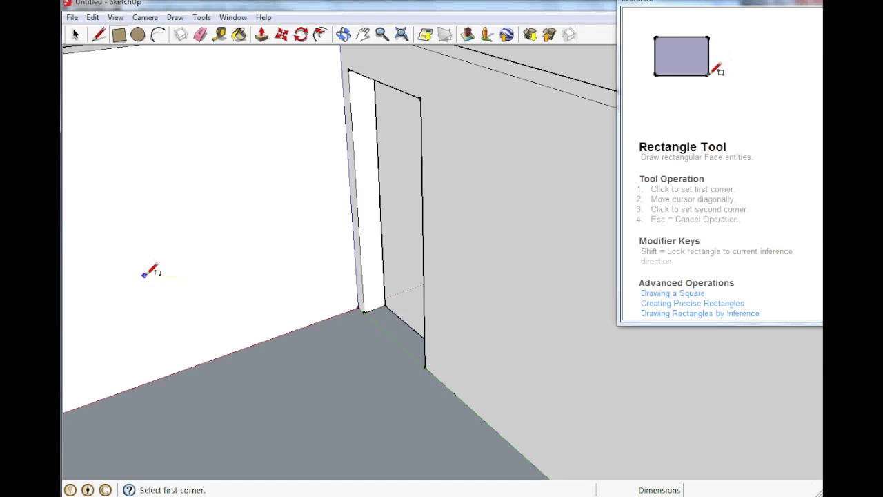
pyautogui.press('t')
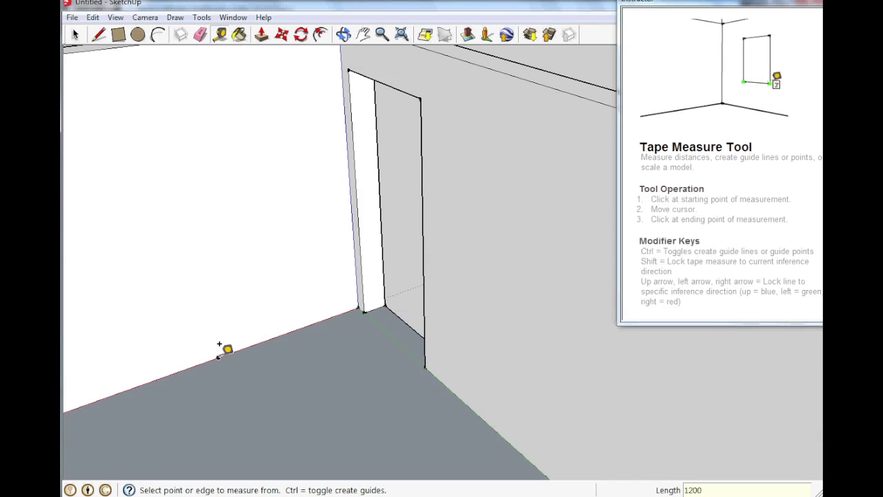
pyautogui.press('r')
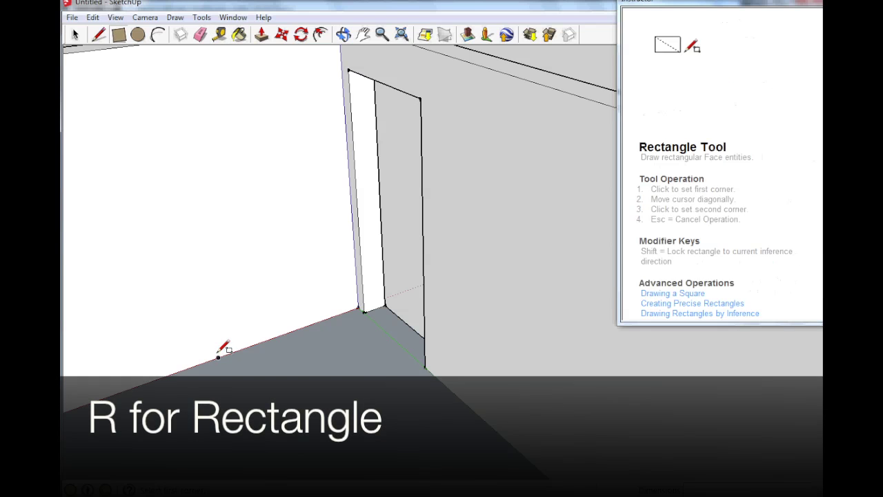
pyautogui.click(218, 357)
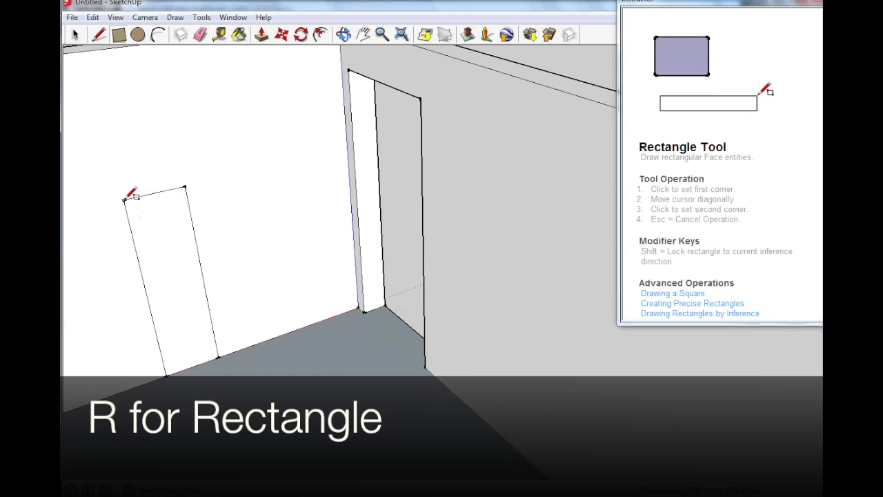
pyautogui.write('2')
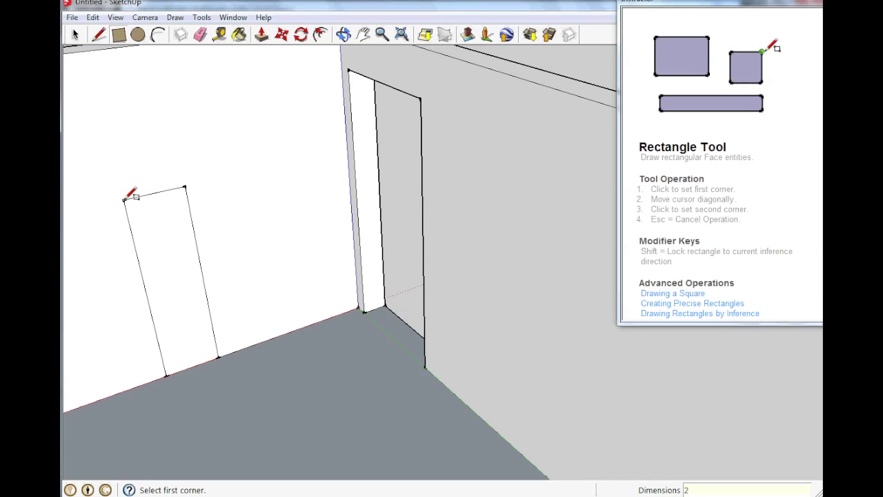
pyautogui.write('000')
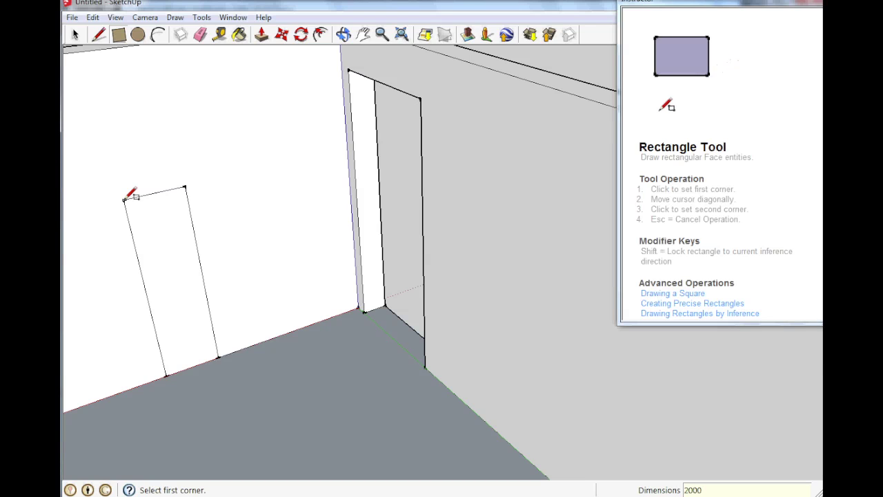
pyautogui.write(';')
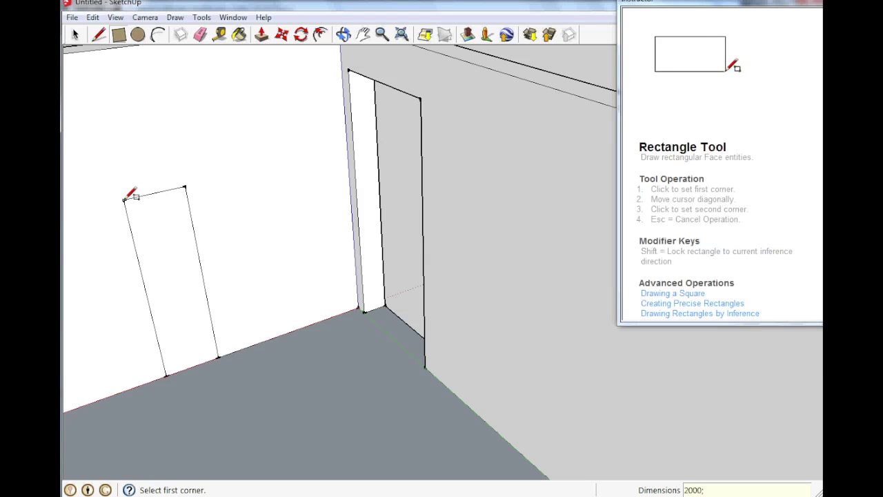
pyautogui.write('880')
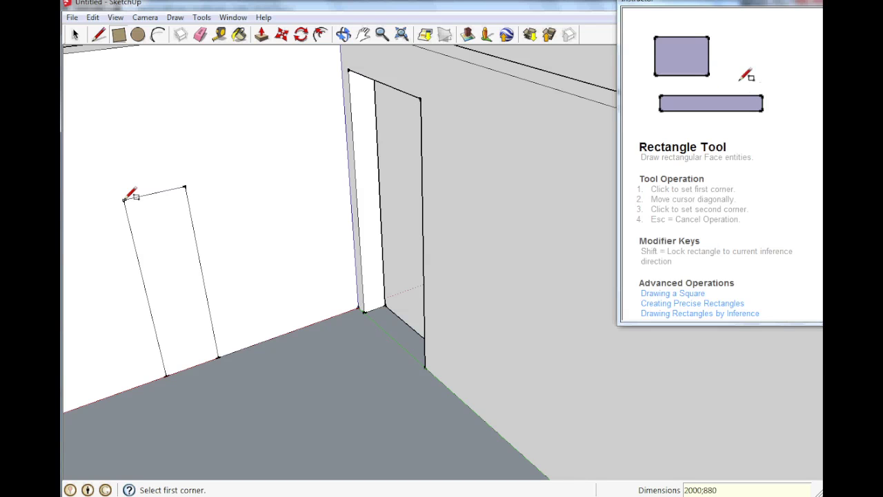
pyautogui.press('Return')
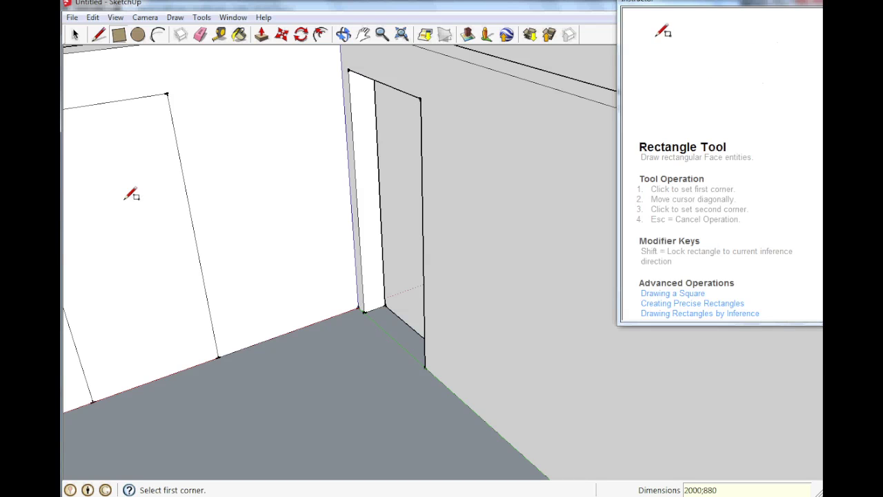
# Step: Push the 2000 × 880 door rectangle 200 mm through its wall
pyautogui.press('p')
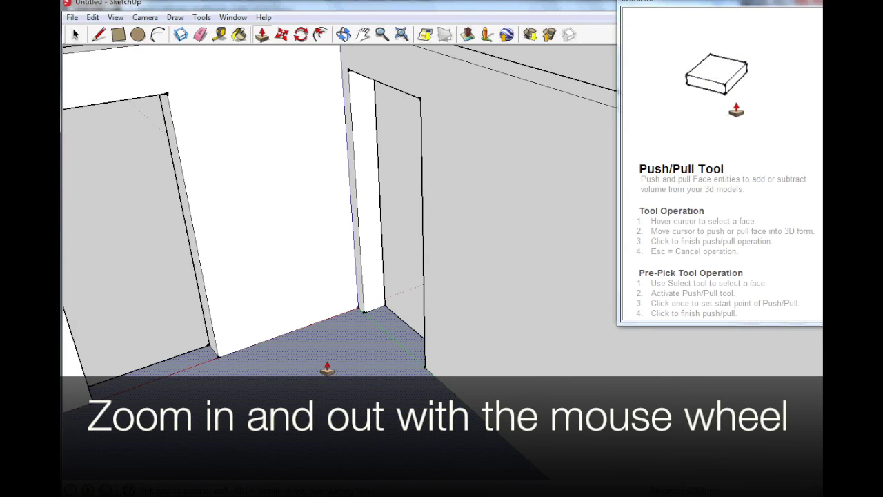
pyautogui.scroll(-3, 327, 369)
pyautogui.scroll(3, 319, 371)
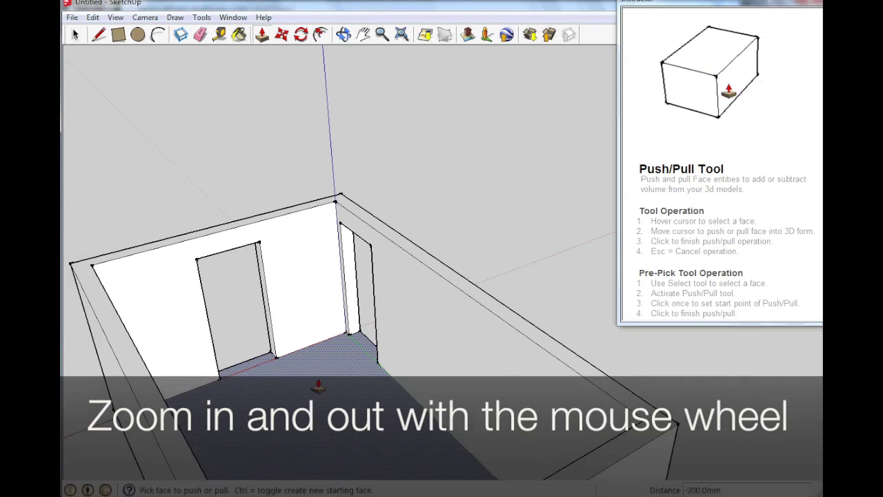
# Step: Orbit, pan and zoom in to a close view of a bare inner wall corner
pyautogui.press('o')
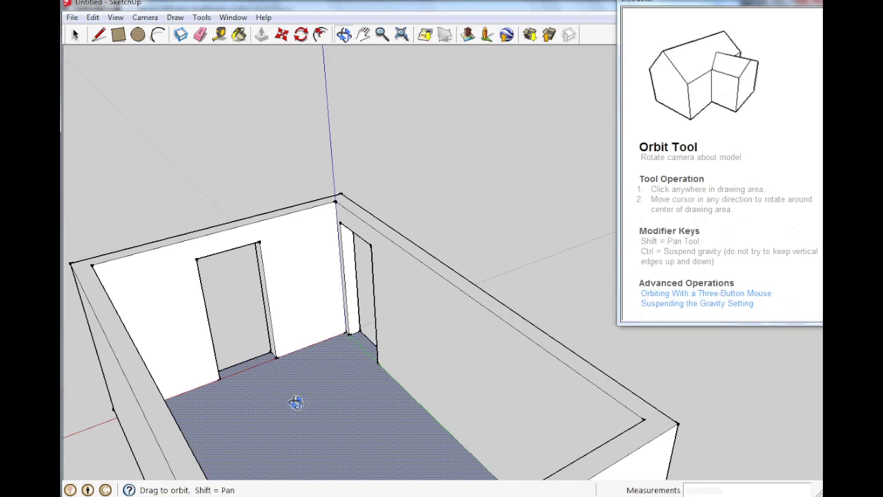
pyautogui.moveTo(296, 403); pyautogui.dragTo(461, 303)
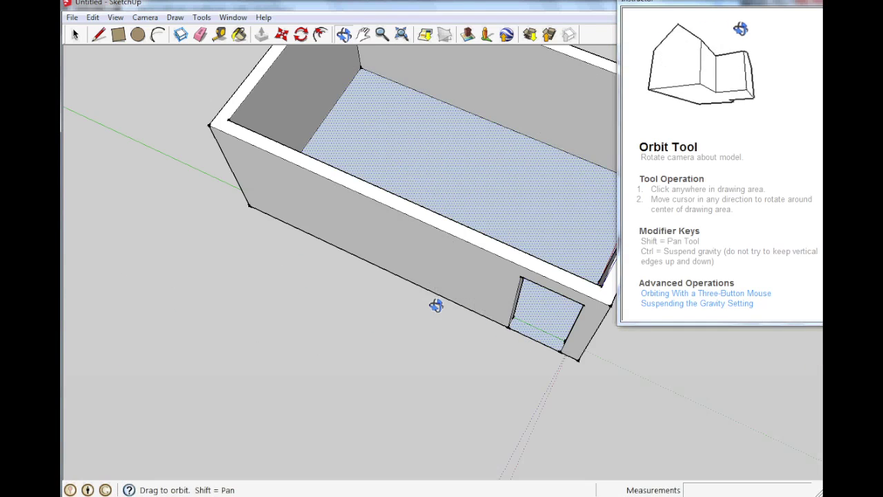
pyautogui.press('h')
pyautogui.moveTo(414, 237); pyautogui.dragTo(432, 357)
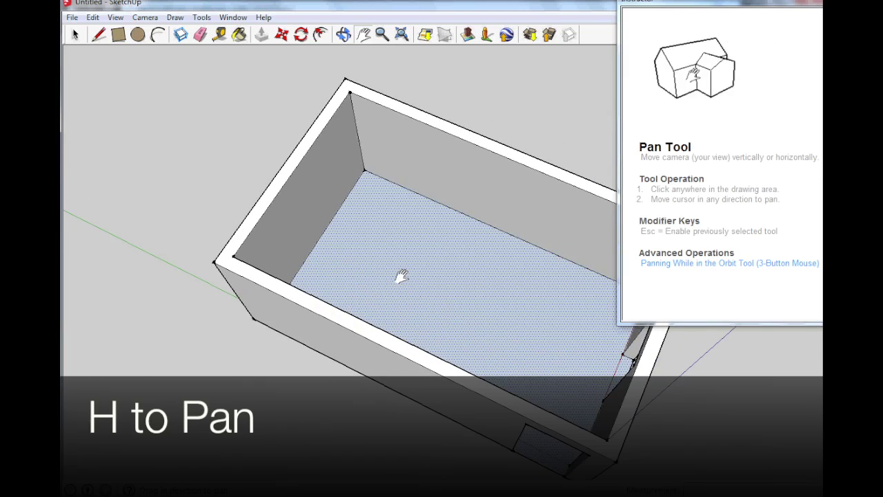
pyautogui.press('o')
pyautogui.moveTo(383, 287); pyautogui.dragTo(394, 154)
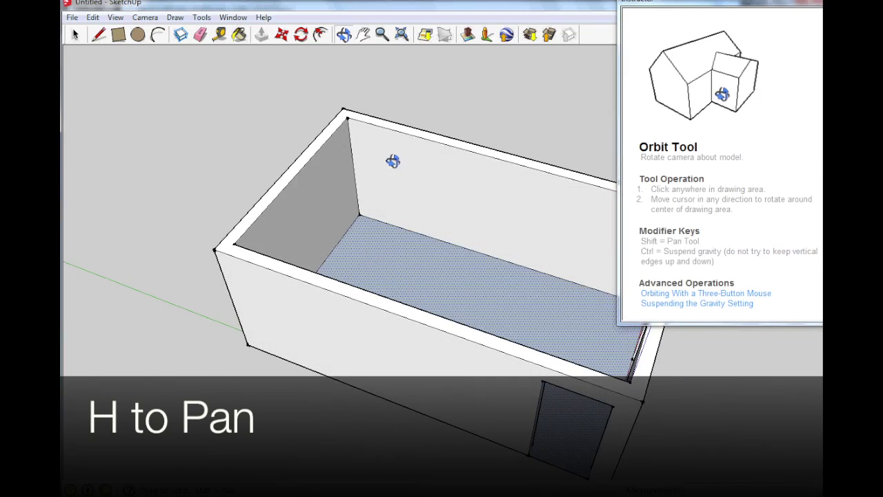
pyautogui.scroll(3, 381, 187)
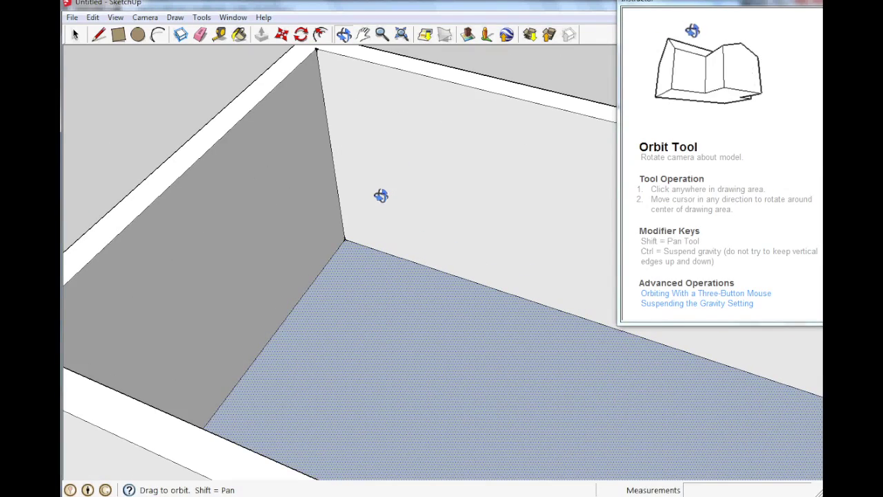
pyautogui.moveTo(373, 235); pyautogui.dragTo(357, 270)
pyautogui.press('h')
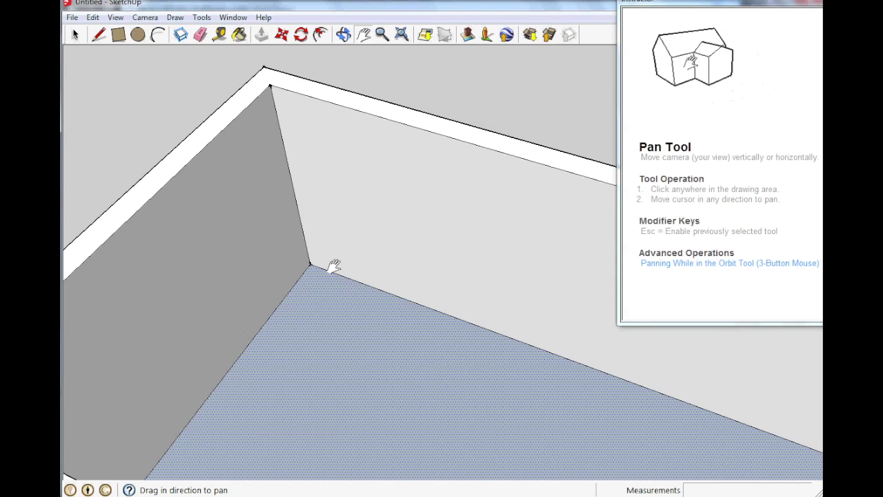
pyautogui.press('r')
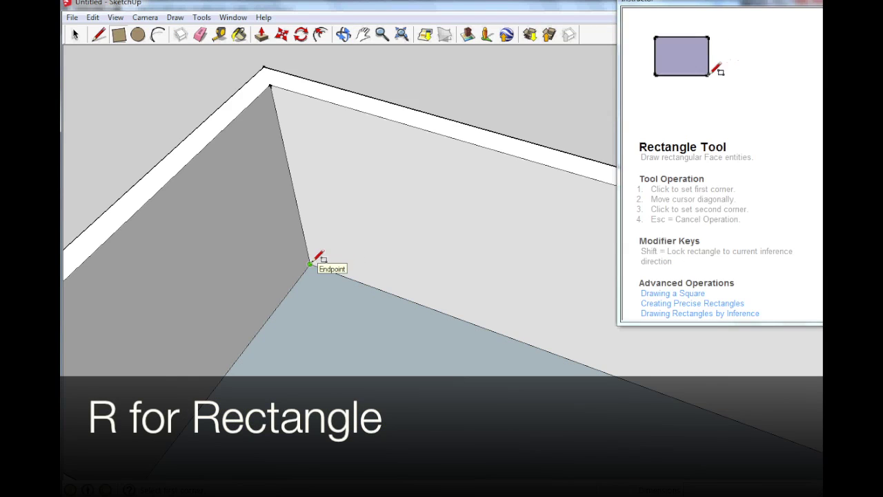
# Step: Draw a 2000 × 870 mm rectangle at the wall's bottom corner and start pushing it in
pyautogui.click(309, 263)
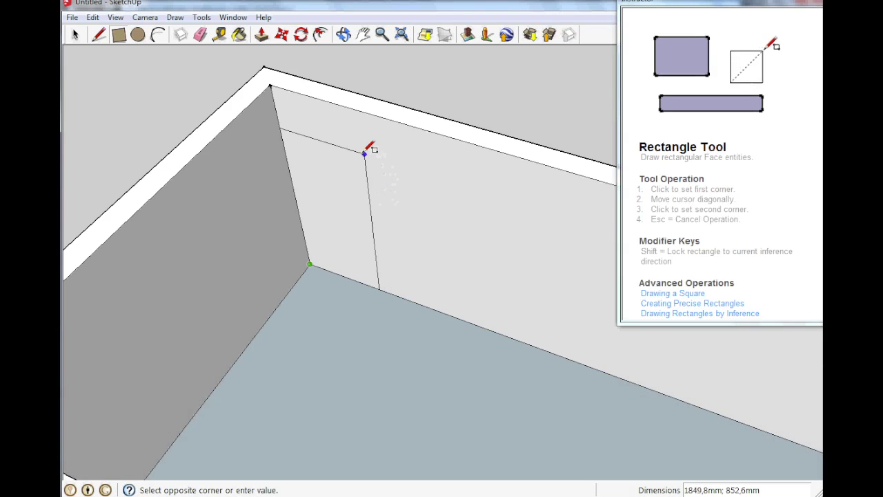
pyautogui.click(361, 151)
pyautogui.write('20')
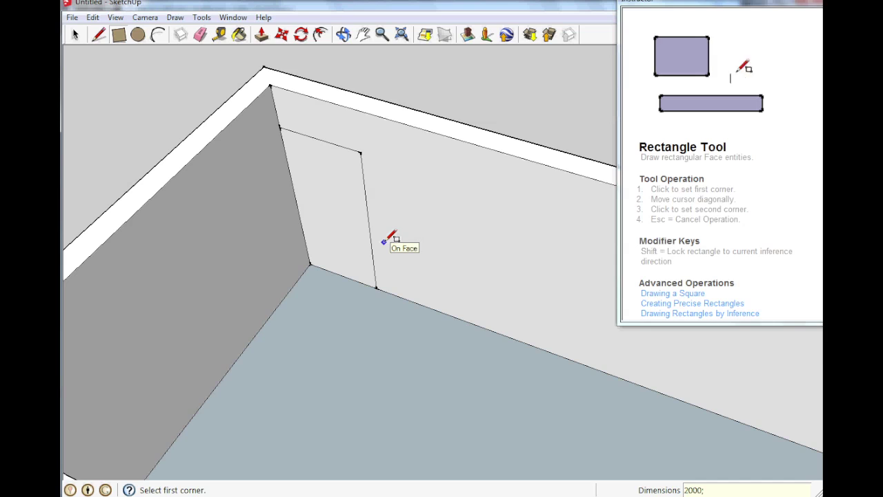
pyautogui.write('00;8700')
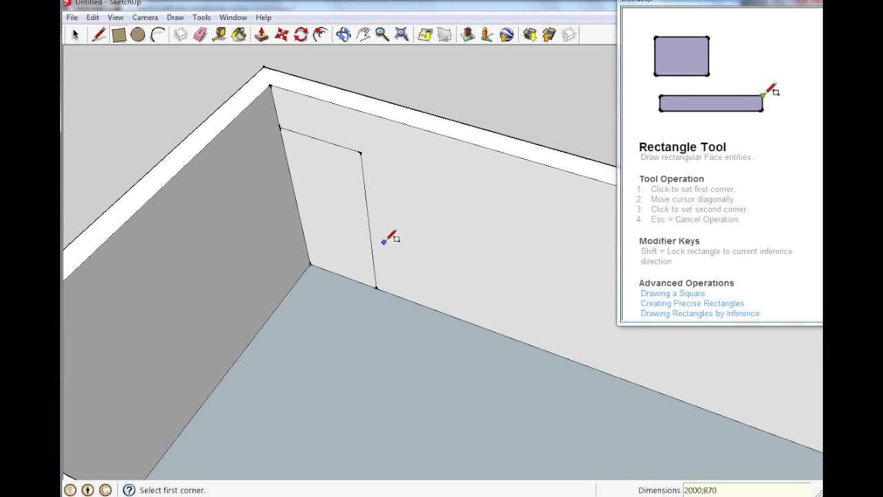
pyautogui.press('Return')
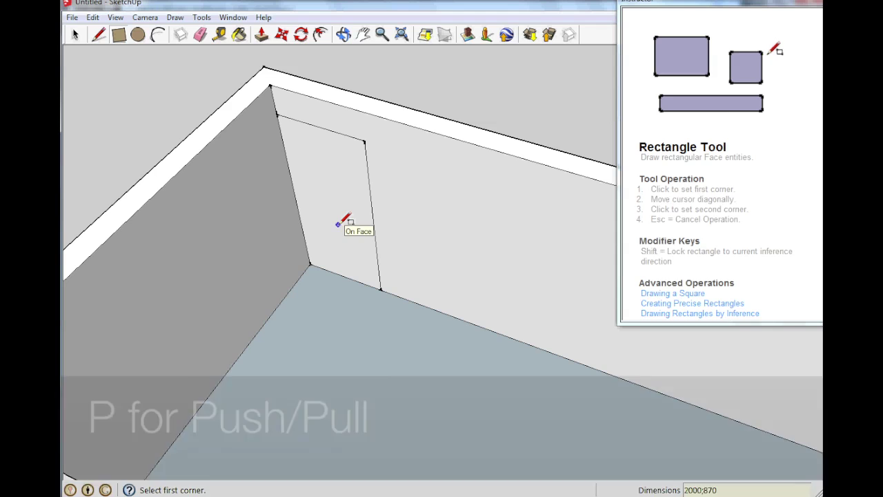
pyautogui.press('p')
pyautogui.click(345, 187)
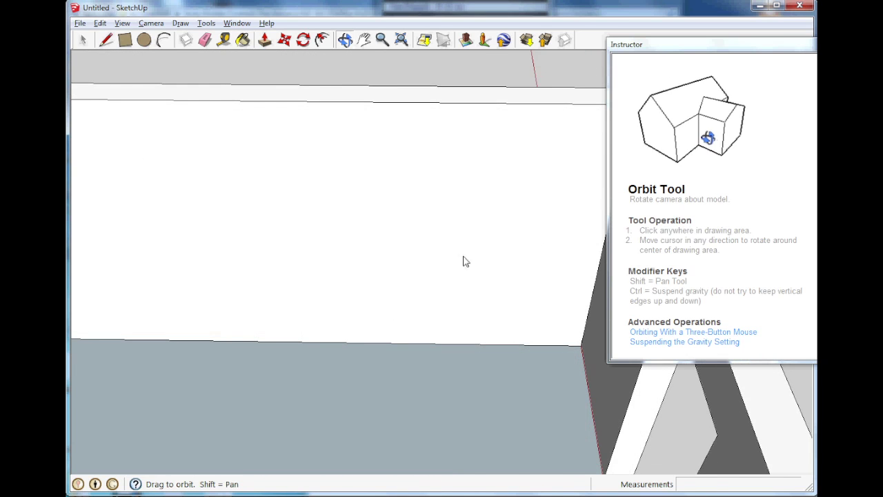
# Step: Add a vertical guide line down the wall from a point on its top edge
pyautogui.moveTo(361, 301); pyautogui.dragTo(316, 319)
pyautogui.press('h')
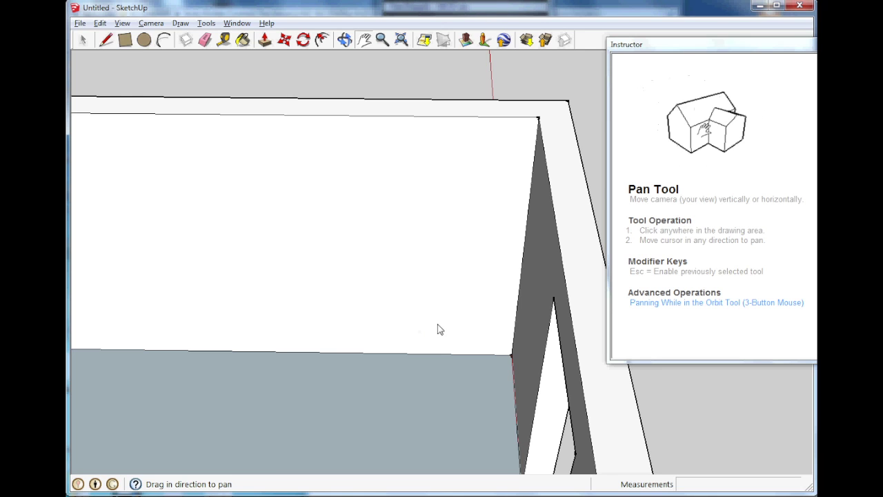
pyautogui.press('t')
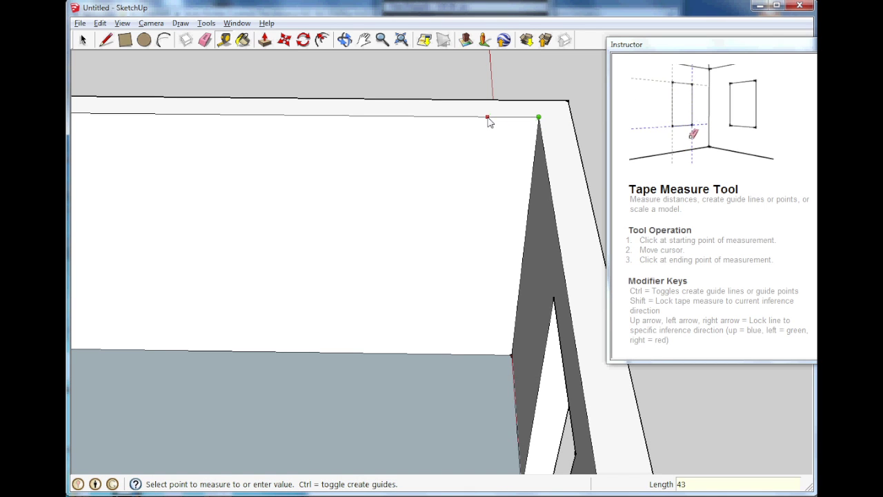
pyautogui.click(468, 117)
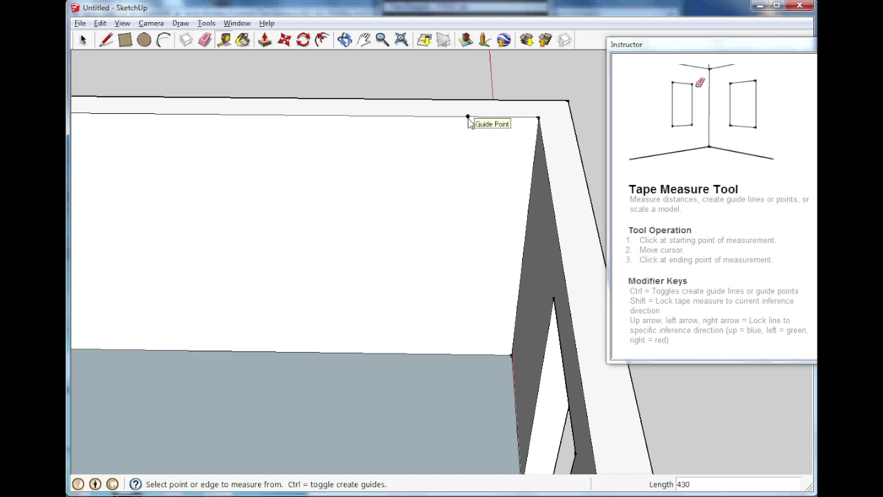
pyautogui.click(468, 117)
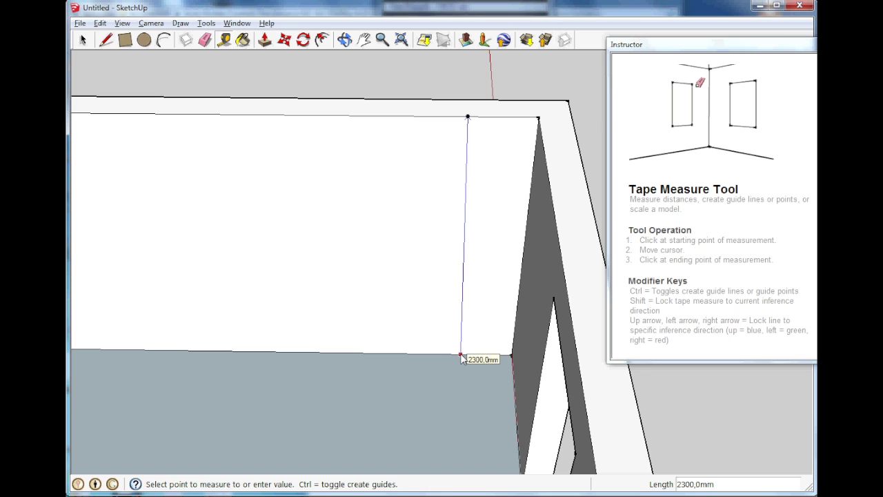
pyautogui.click(461, 356)
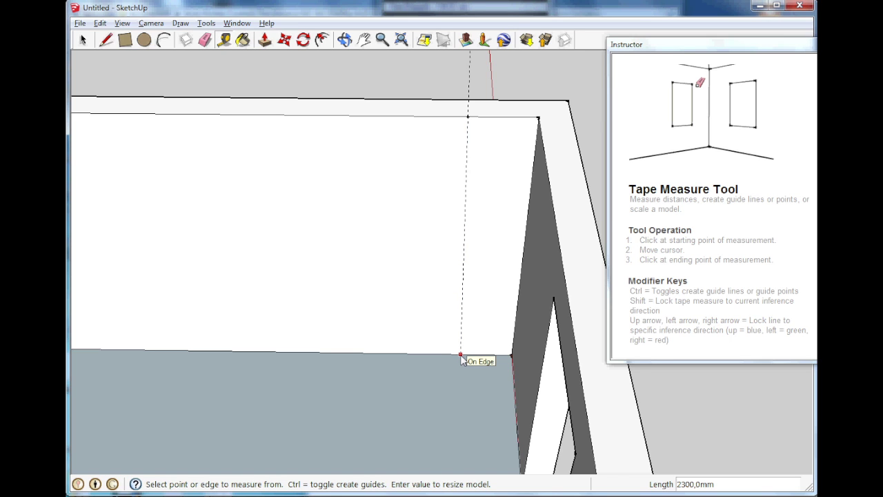
# Step: Add a horizontal guide 1470 mm up from the wall's bottom edge
pyautogui.click(461, 356)
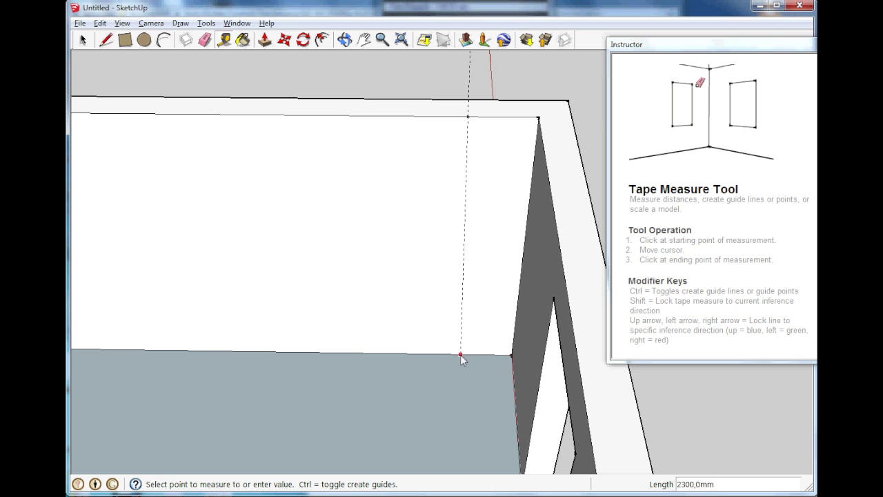
pyautogui.click(462, 292)
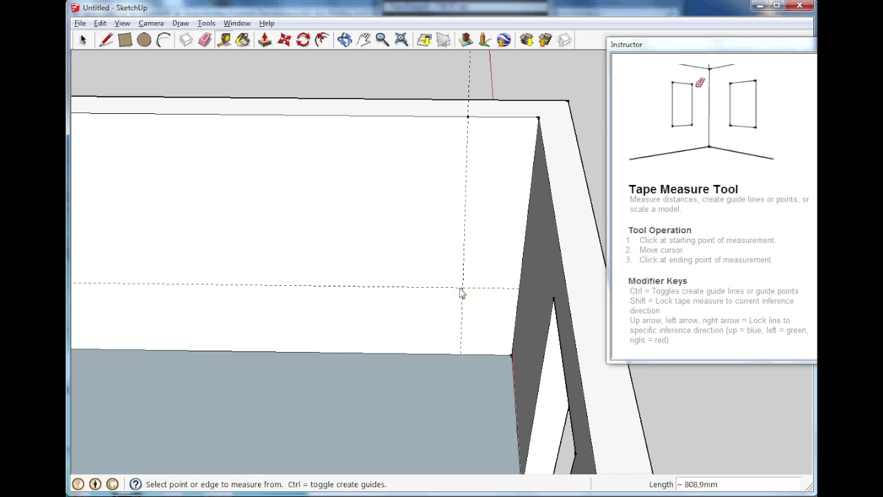
pyautogui.write('1470')
pyautogui.press('Return')
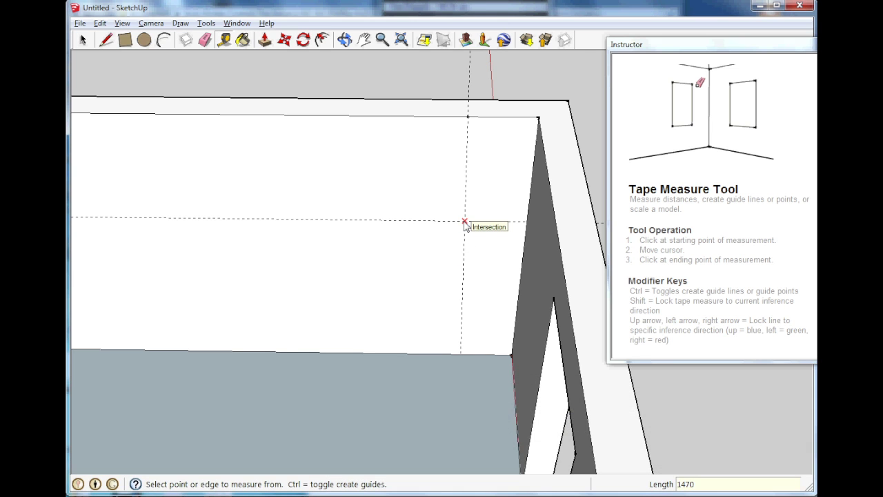
# Step: Draw a 1480 mm wide rectangle at the guide intersection, plus a second rectangle reaching the wall top
pyautogui.press('r')
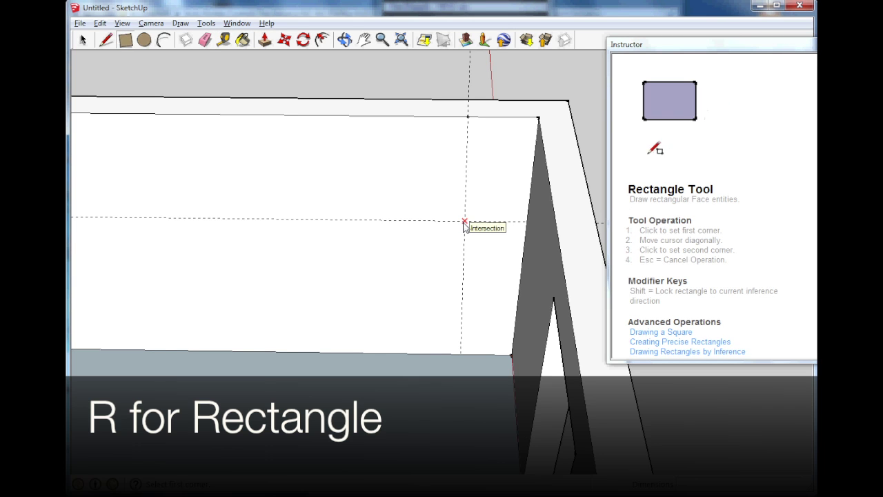
pyautogui.click(465, 221)
pyautogui.click(369, 149)
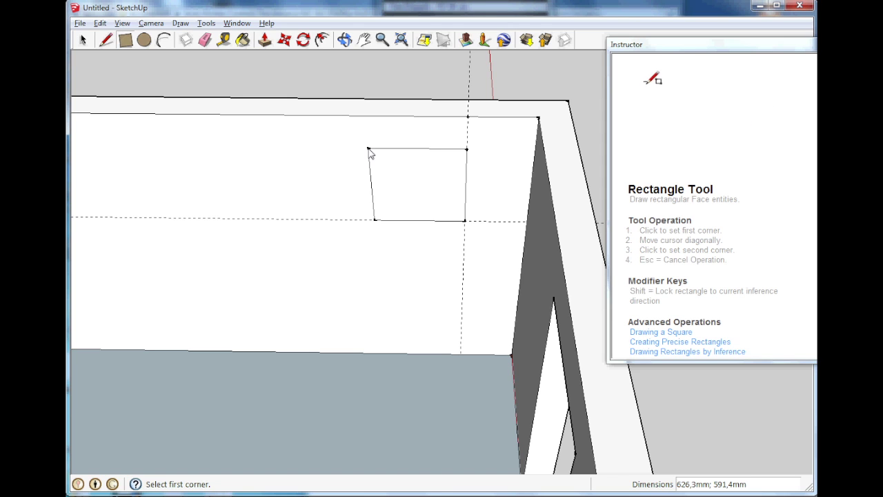
pyautogui.write('1')
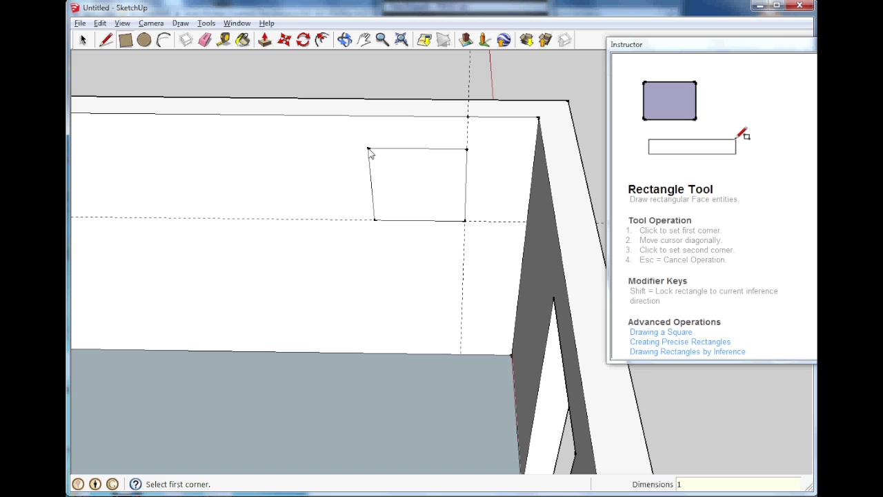
pyautogui.write('480')
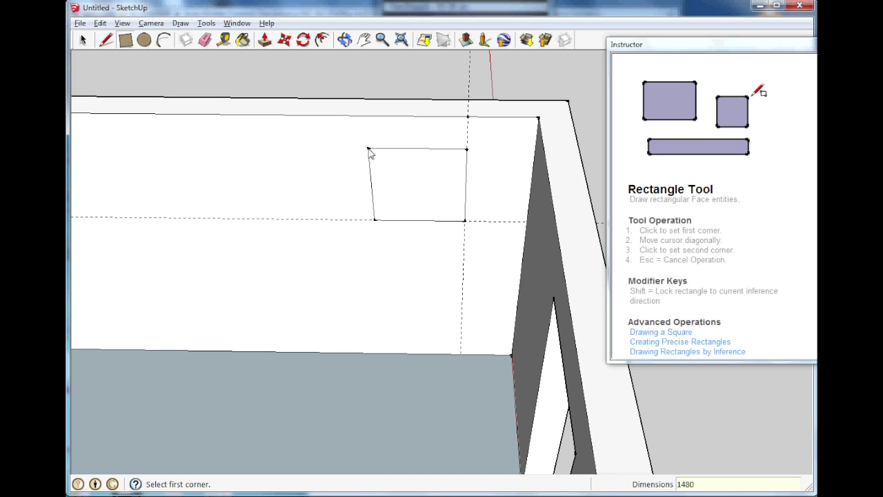
pyautogui.press('Return')
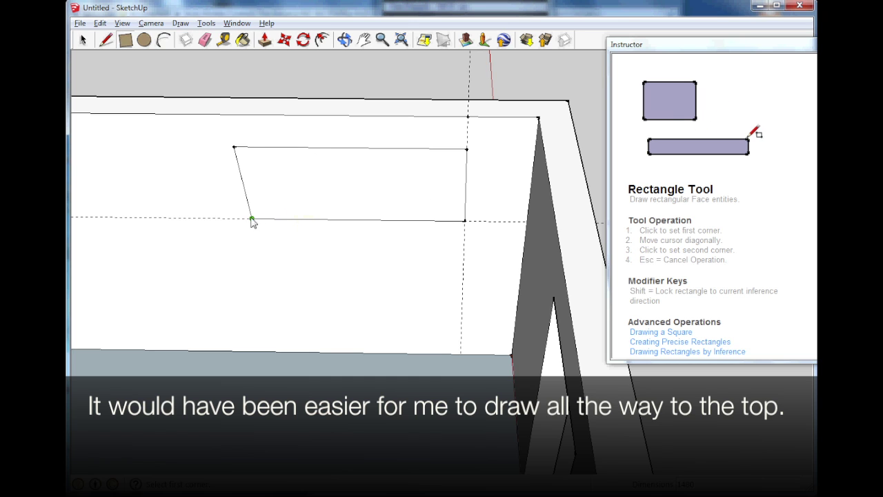
pyautogui.click(233, 147)
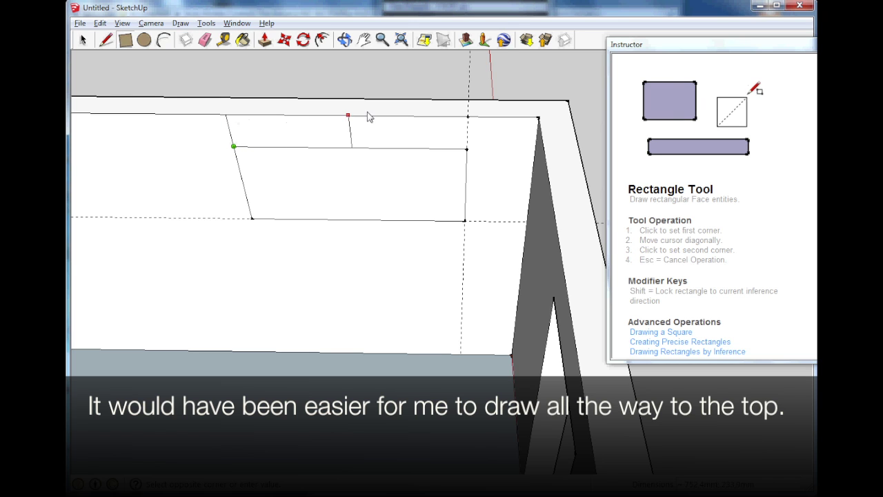
pyautogui.click(469, 119)
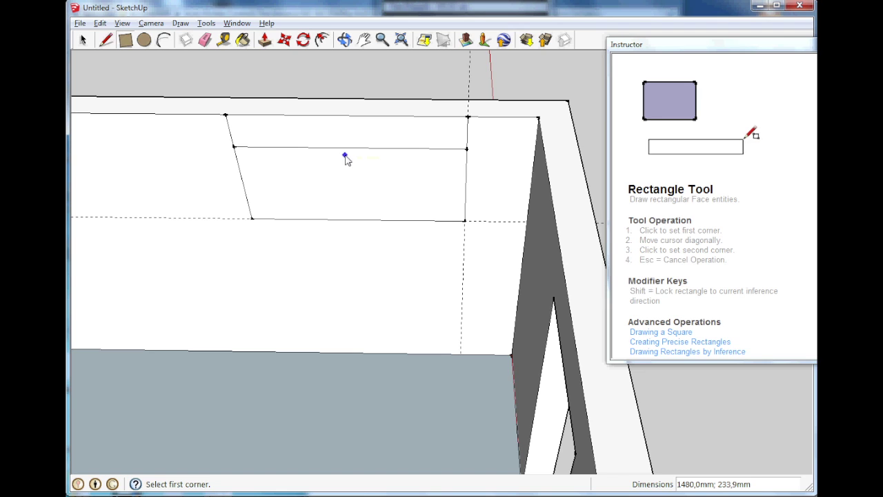
# Step: Push the upper and lower rectangle faces through the 200 mm wall thickness
pyautogui.press('p')
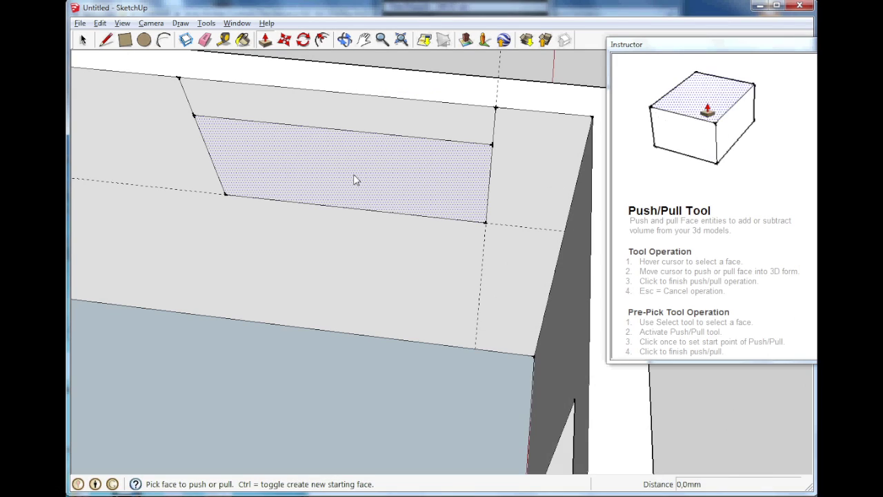
pyautogui.click(358, 126)
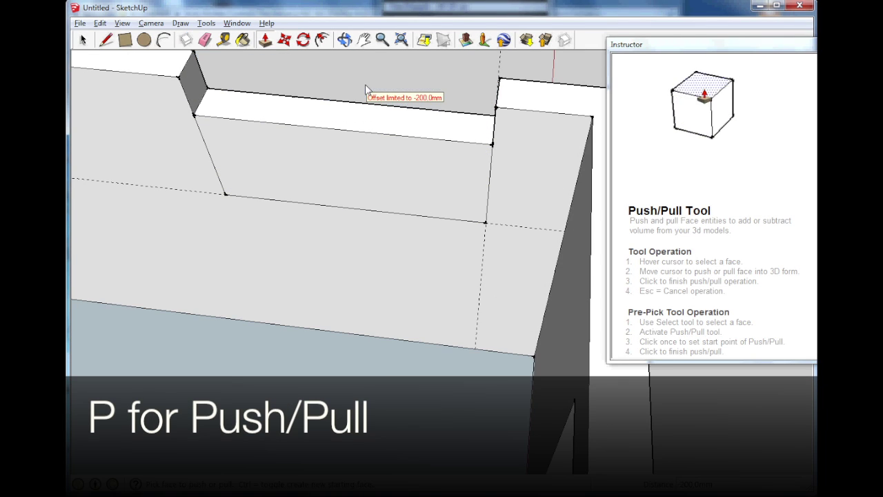
pyautogui.click(360, 136)
pyautogui.click(360, 136)
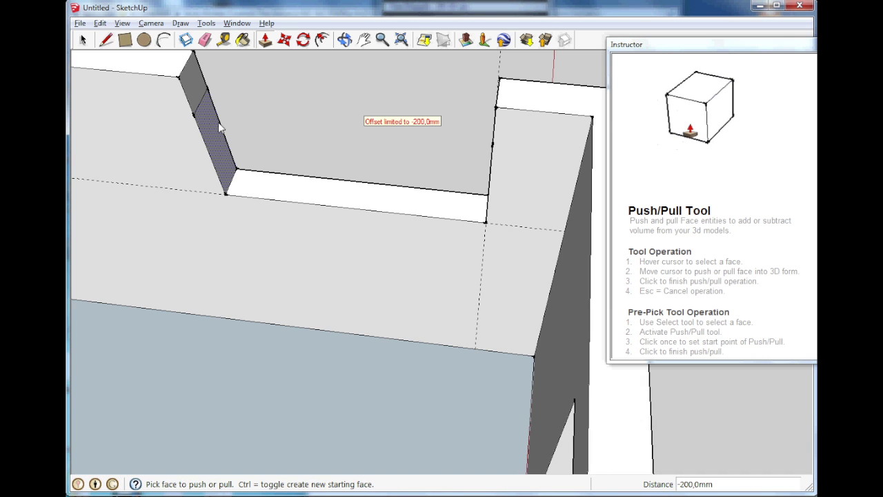
# Step: Delete the leftover dividing edge and the stray edge on the wall end around the notch
pyautogui.press('space')
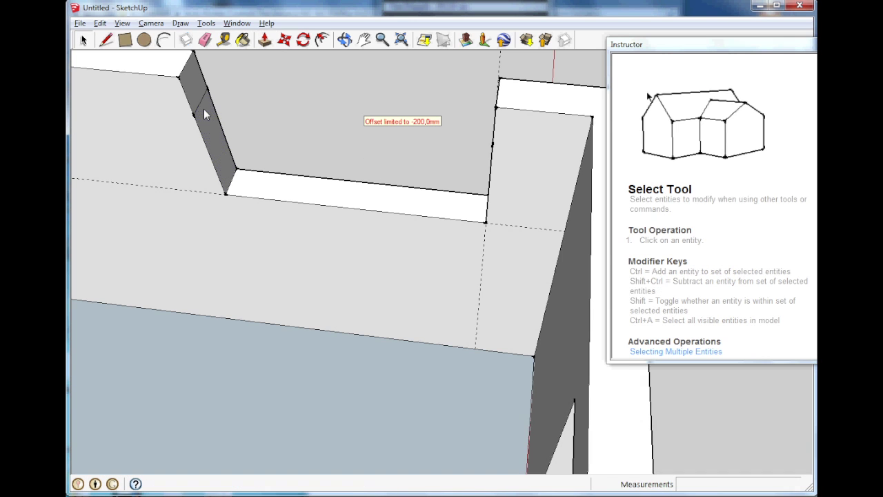
pyautogui.click(200, 104)
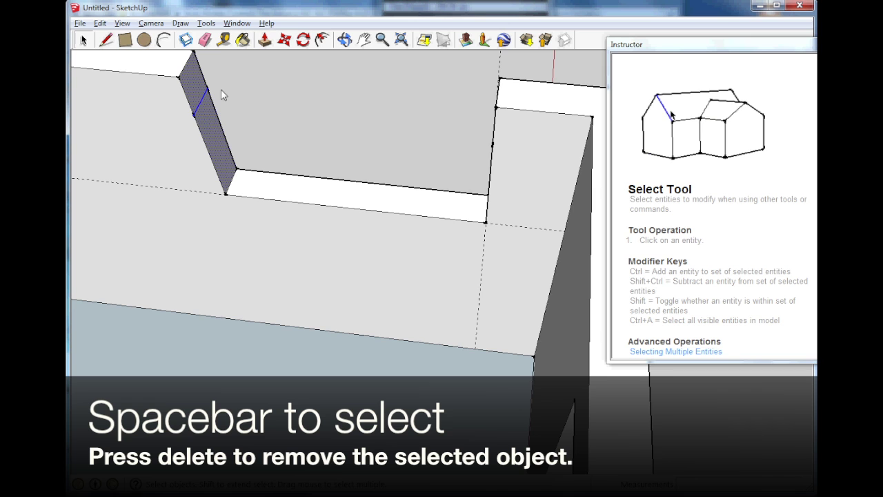
pyautogui.press('Delete')
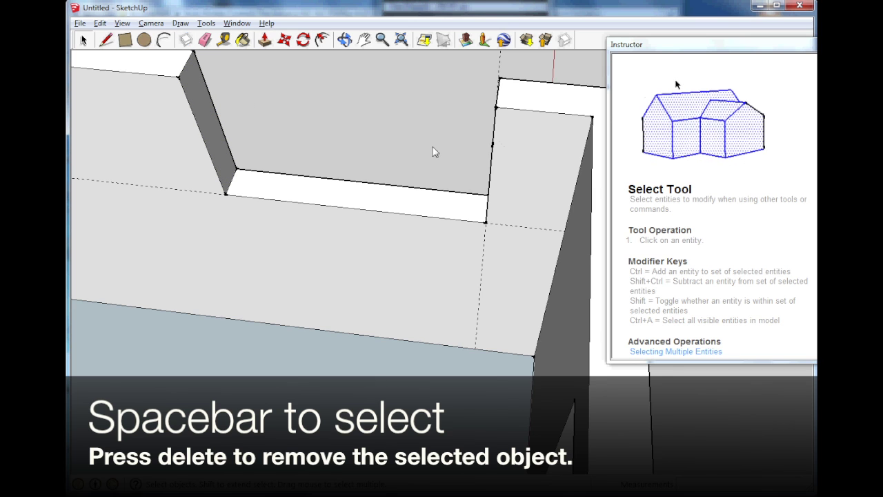
pyautogui.press('o')
pyautogui.moveTo(418, 152)
pyautogui.mouseDown()
pyautogui.moveTo(547, 140)
pyautogui.moveTo(424, 143)
pyautogui.mouseUp()
pyautogui.press('space')
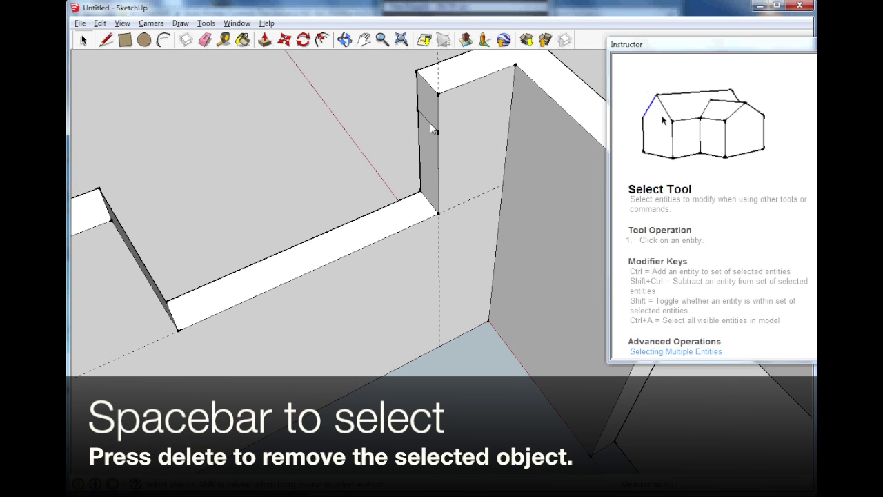
pyautogui.click(429, 123)
pyautogui.press('Delete')
pyautogui.scroll(-4, 343, 166)
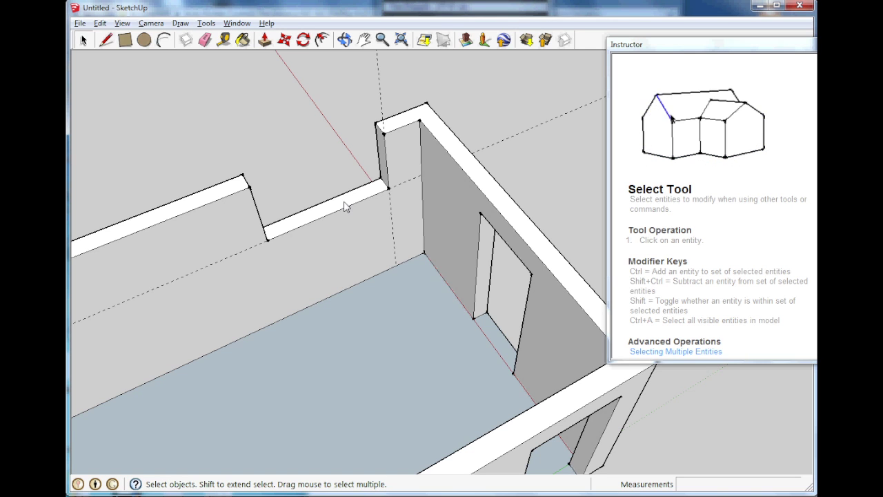
pyautogui.moveTo(318, 165); pyautogui.dragTo(343, 291, button='middle')
pyautogui.moveTo(387, 262); pyautogui.dragTo(550, 279, button='middle')
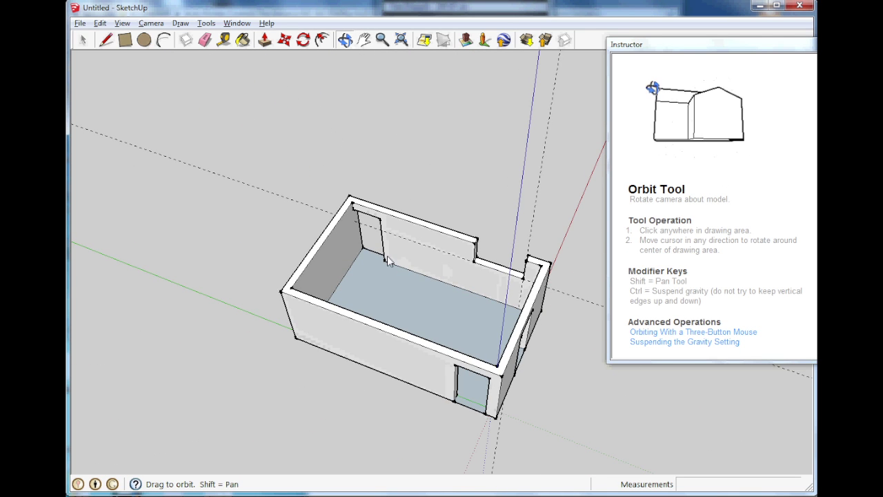
pyautogui.moveTo(387, 256); pyautogui.dragTo(483, 292, button='middle')
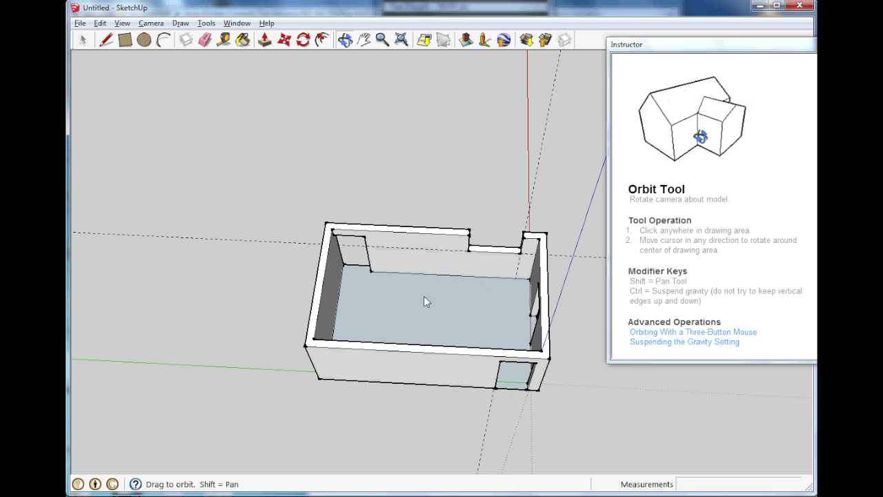
pyautogui.scroll(2, 423, 295)
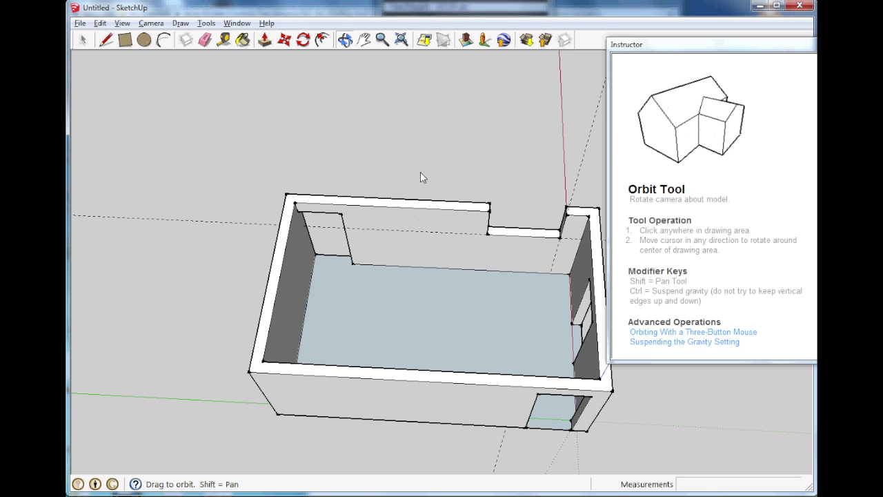
pyautogui.moveTo(420, 173); pyautogui.dragTo(451, 189)
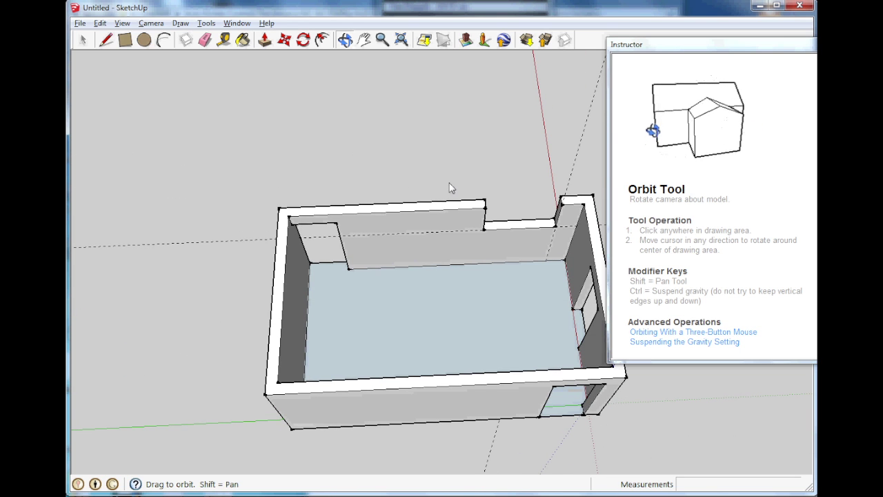
pyautogui.press('h')
pyautogui.moveTo(440, 247); pyautogui.dragTo(386, 212)
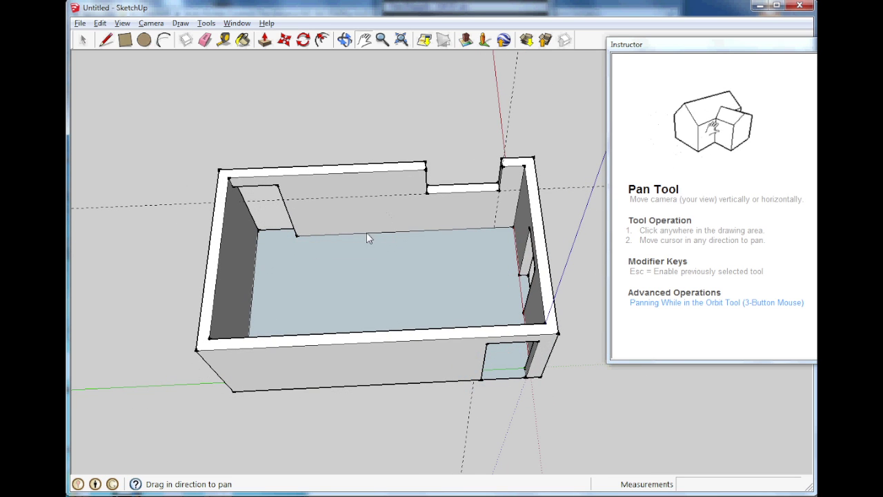